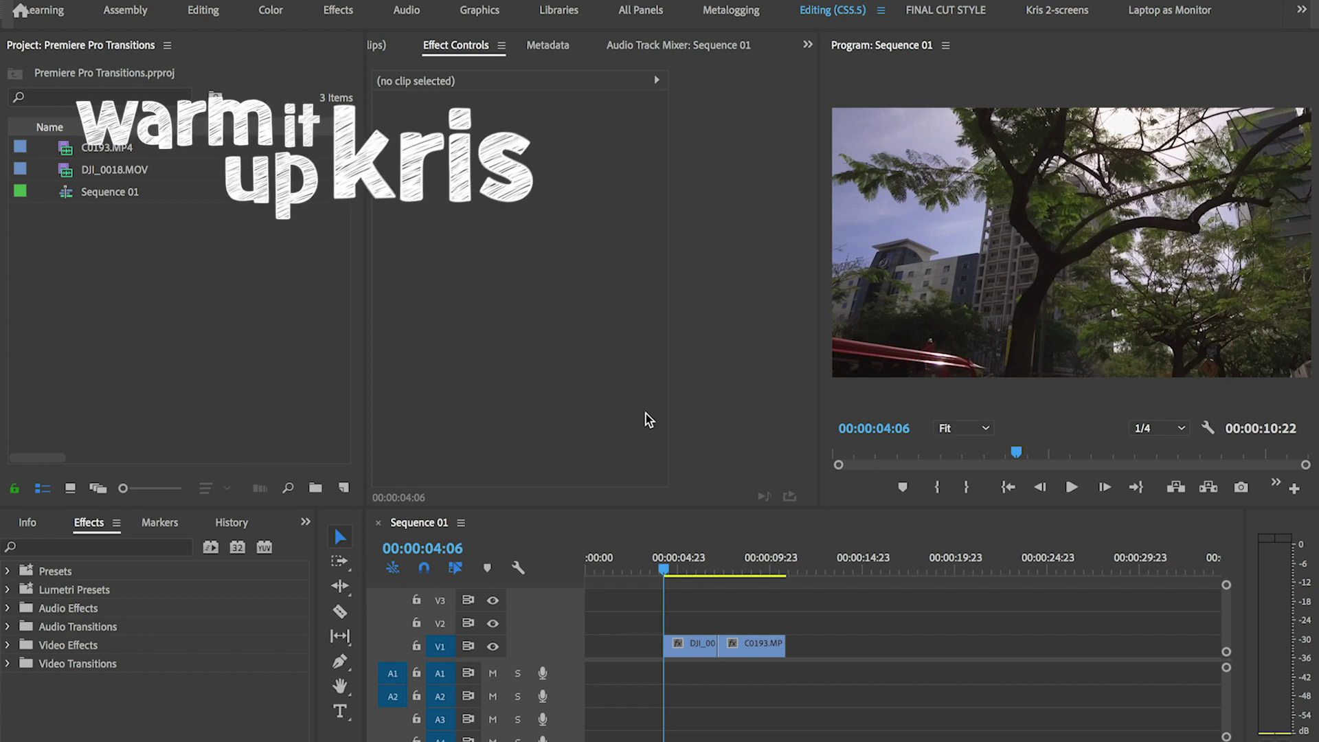
Play the sequence and park the playhead just before the cut between clips.
left_click(663, 570)
key("space")
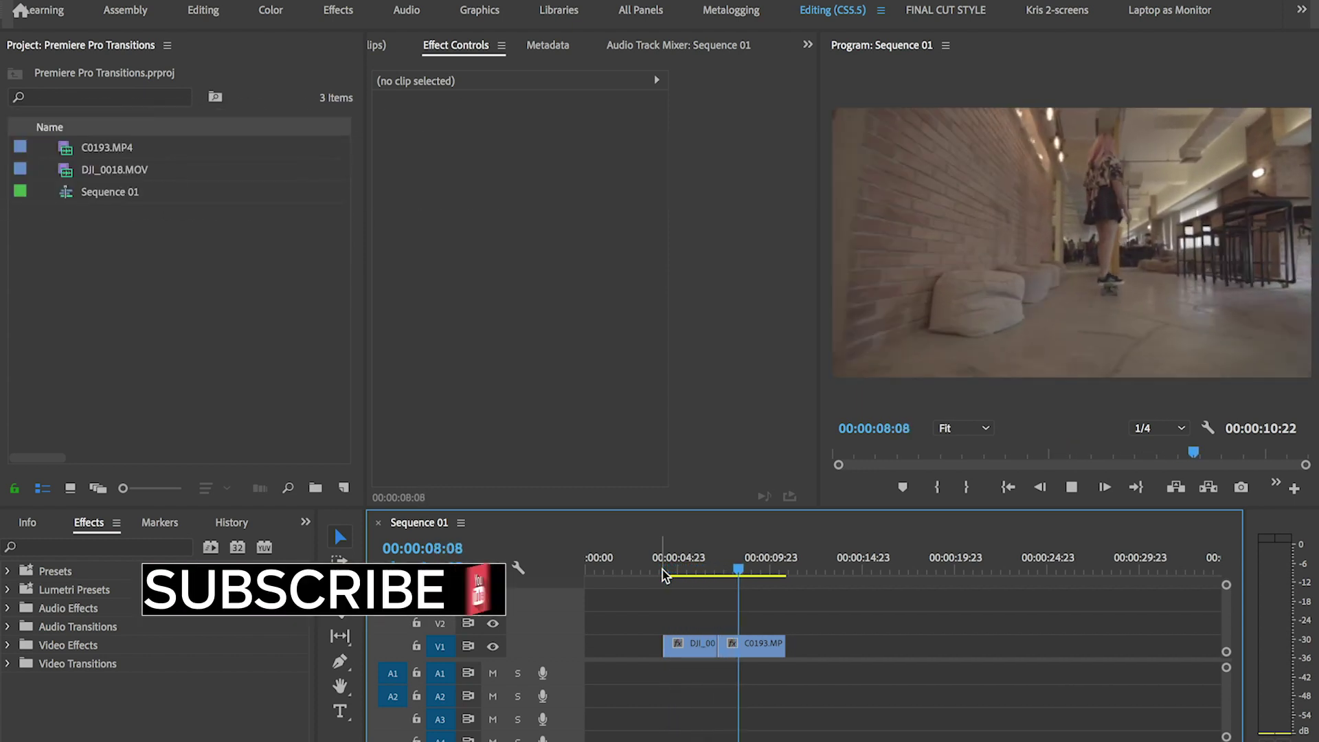
left_click_drag(697, 570, 701, 574)
left_click(745, 570)
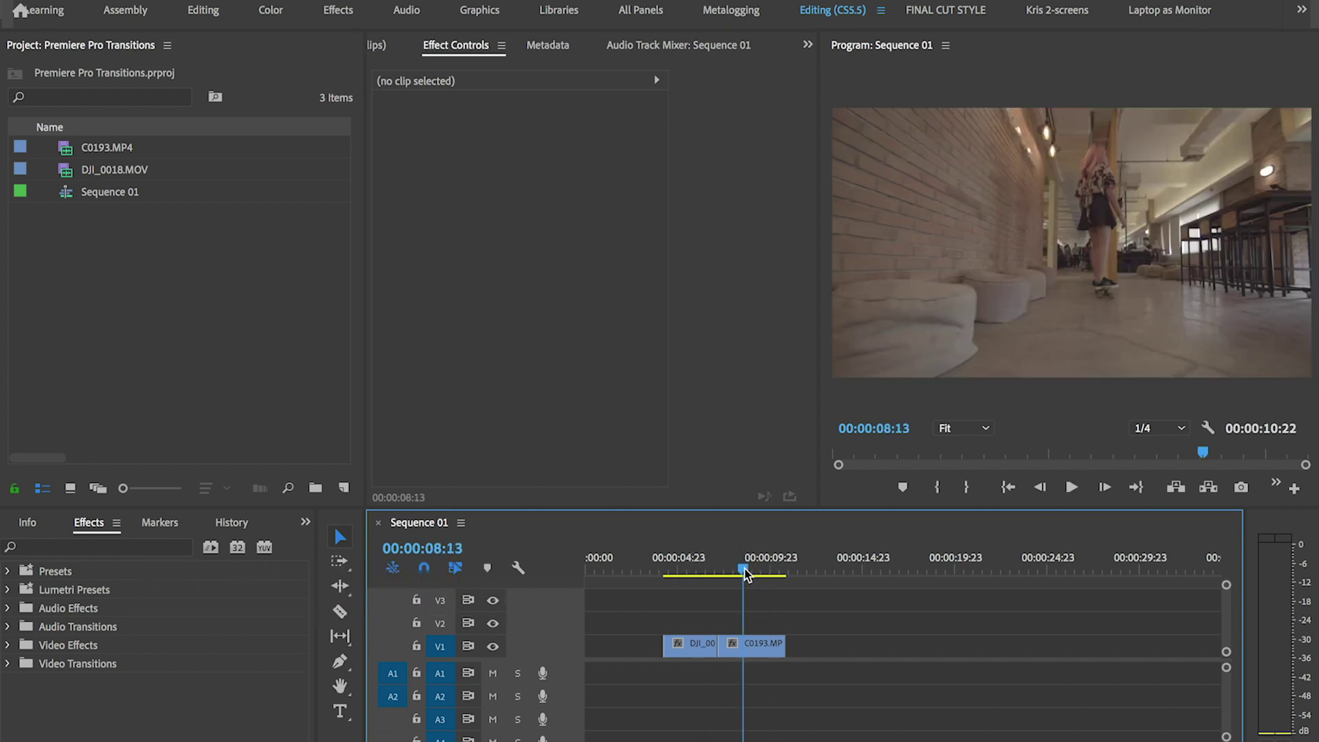
left_click(701, 574)
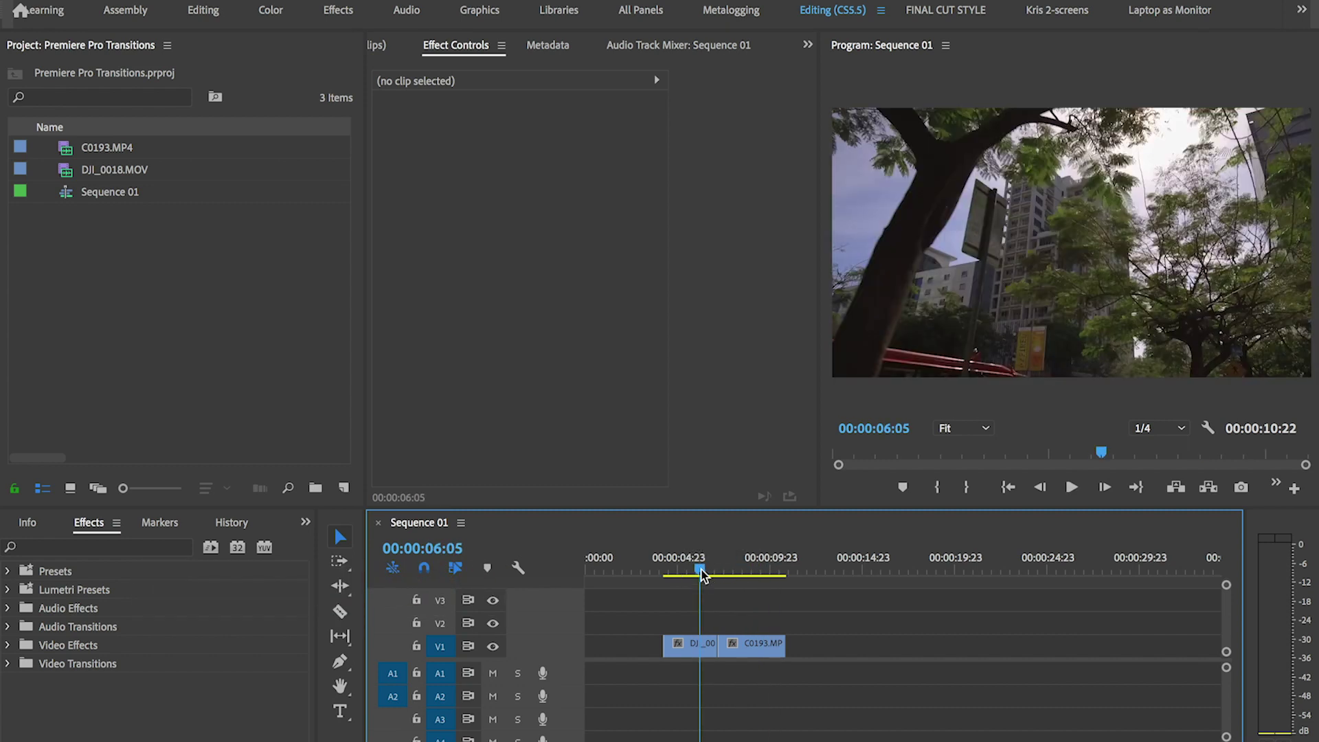
Create a new 1920×1080, 23.976 fps adjustment layer in the Project panel.
left_click(286, 371)
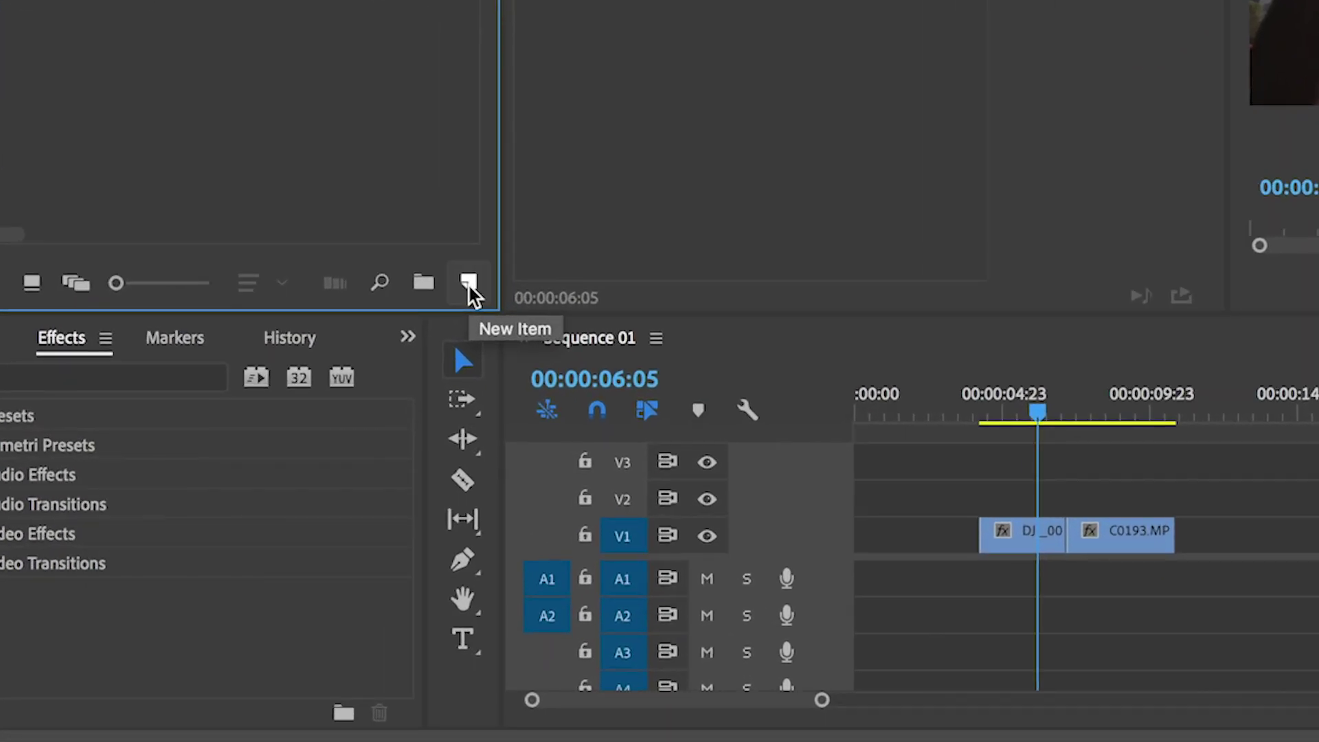
left_click(469, 285)
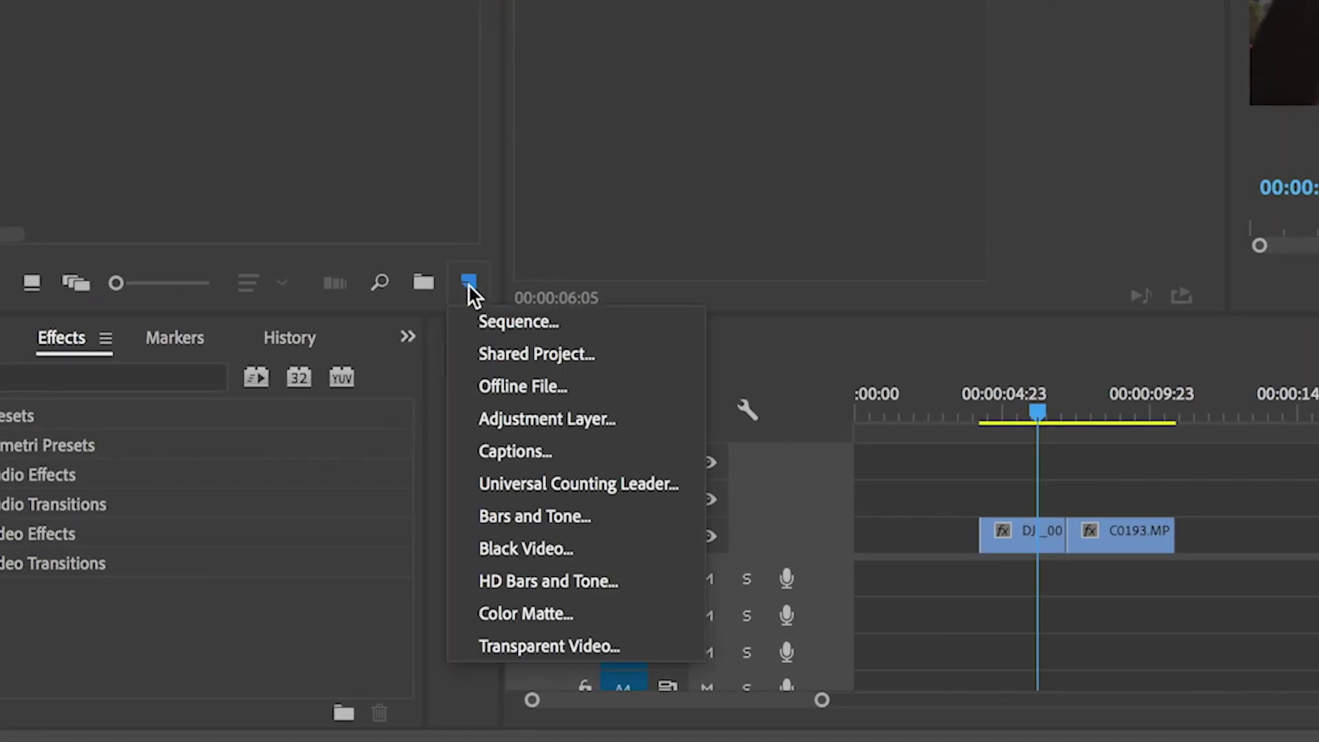
left_click(599, 431)
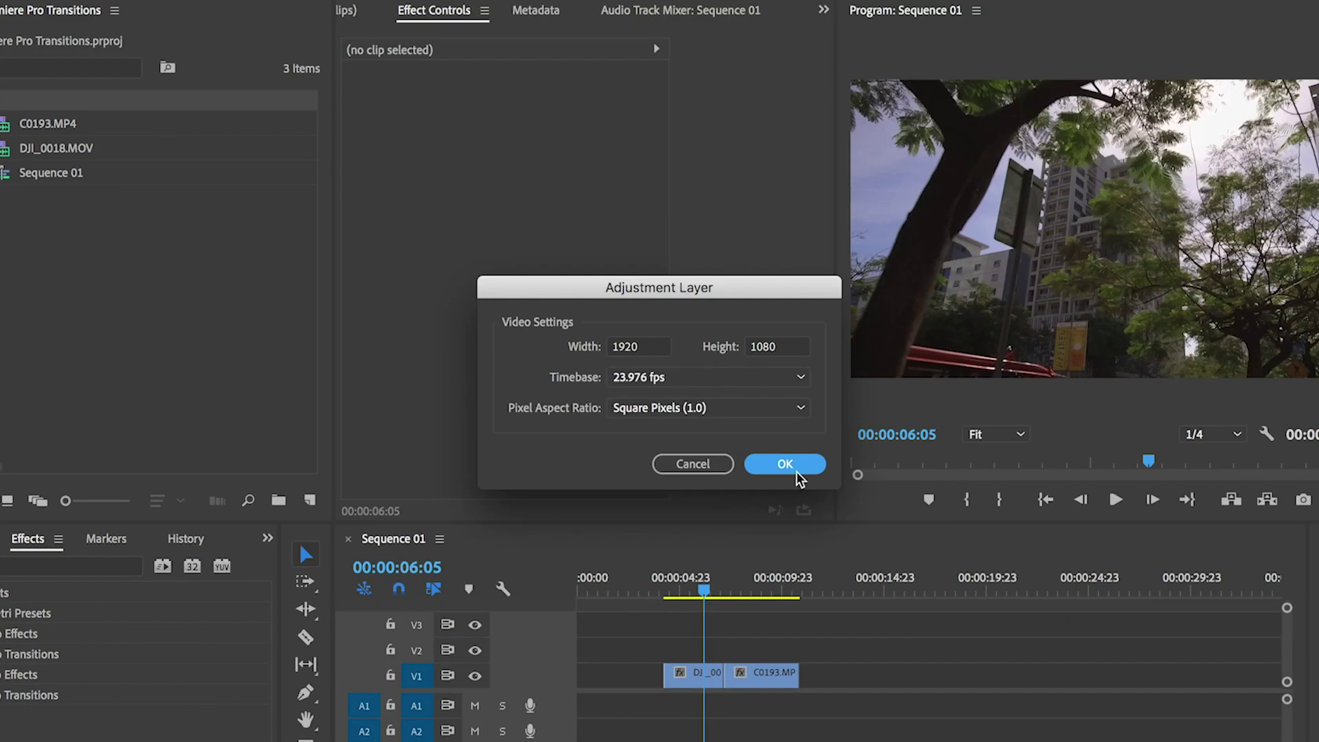
left_click(789, 467)
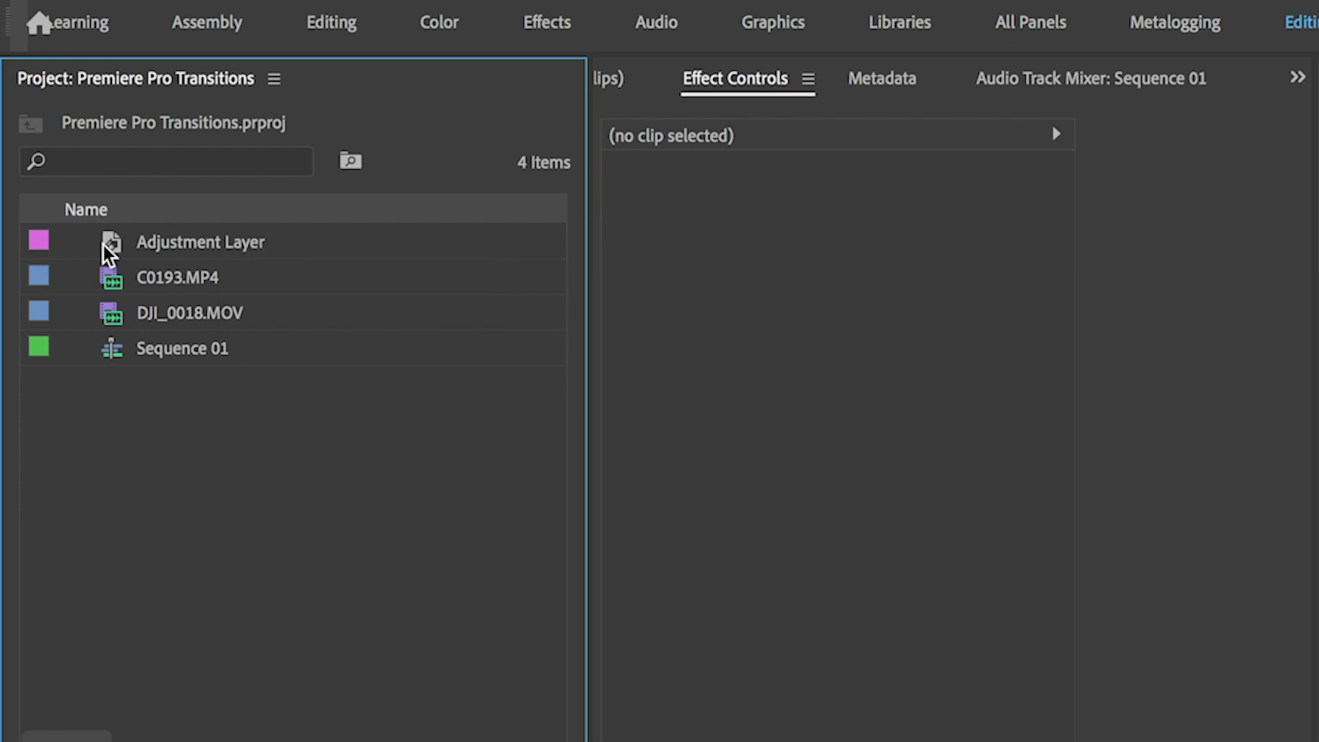
Place the adjustment layer on V2 over the cut and trim it to a short piece.
left_click_drag(108, 248, 692, 627)
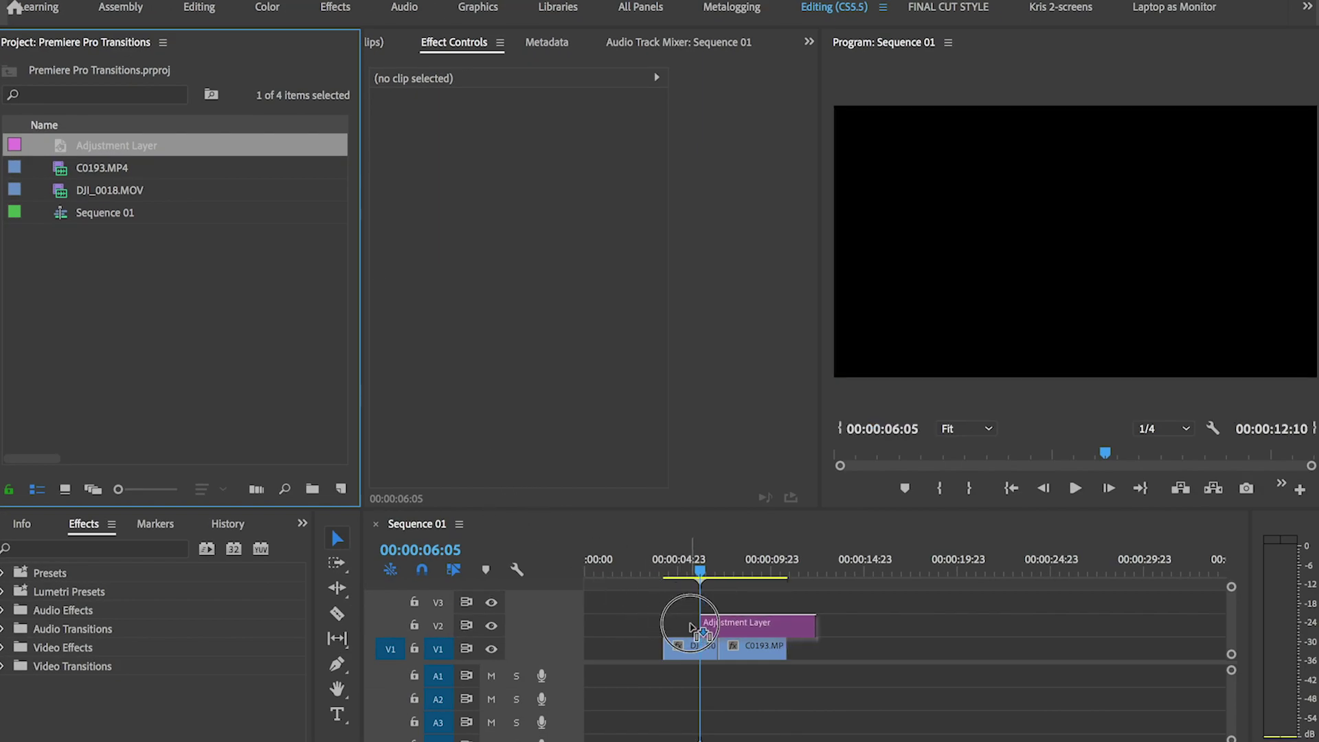
left_click_drag(813, 626, 743, 623)
key("equal")
key("equal")
left_click_drag(1094, 626, 949, 625)
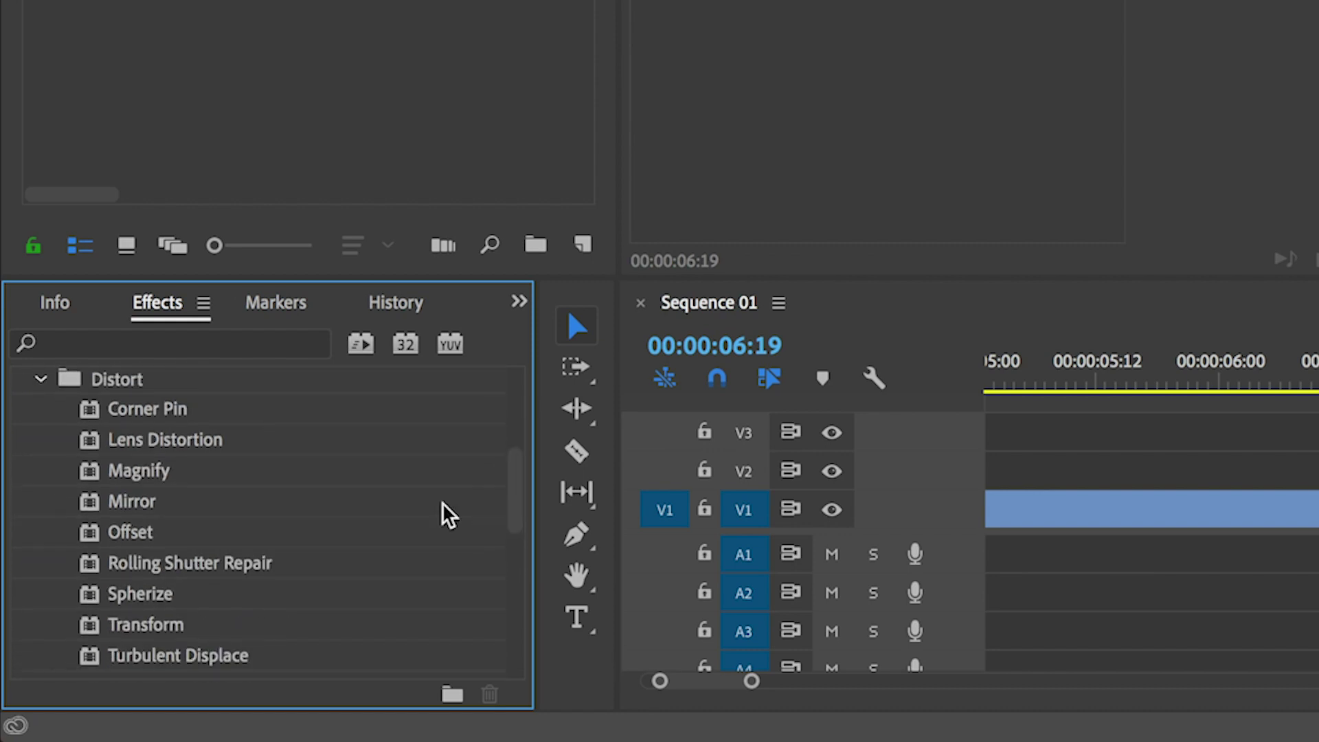
Drop Distort > Offset onto the V2 adjustment layer and park the playhead at its start.
left_click_drag(89, 533, 1318, 470)
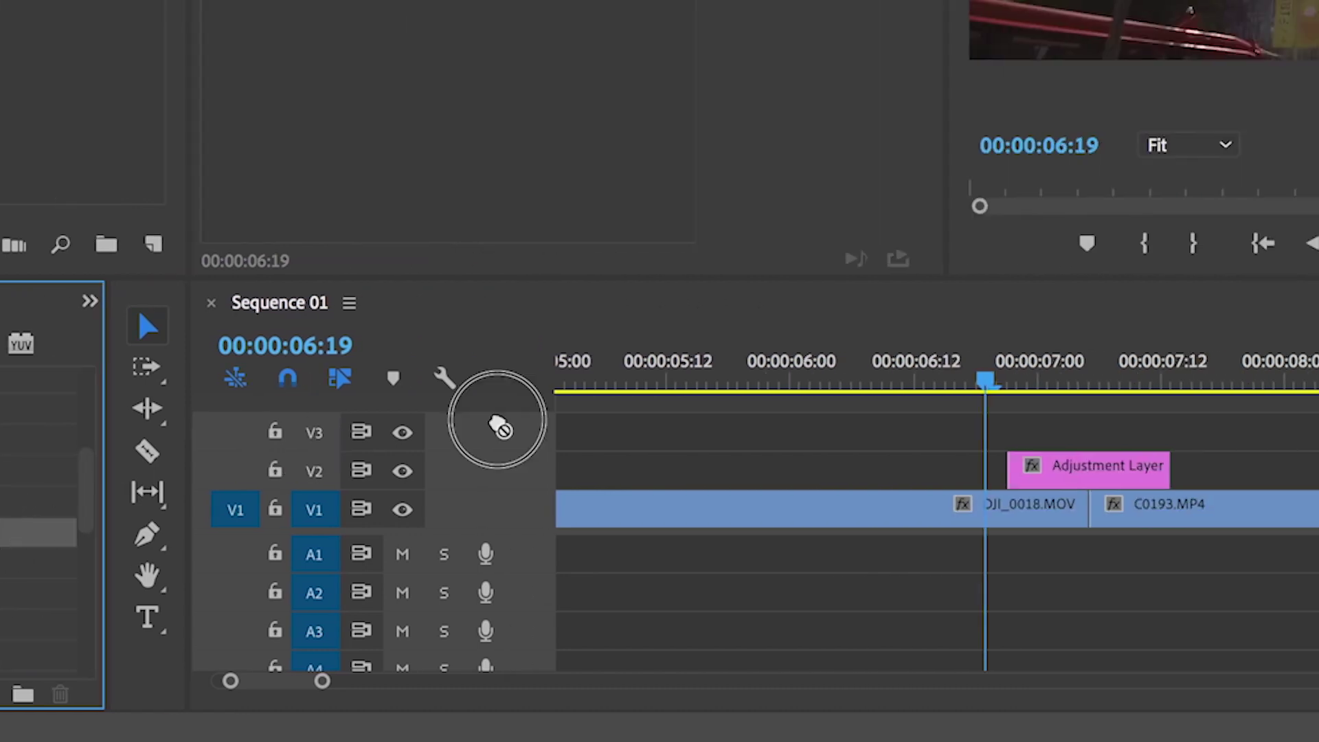
left_click_drag(694, 470, 693, 465)
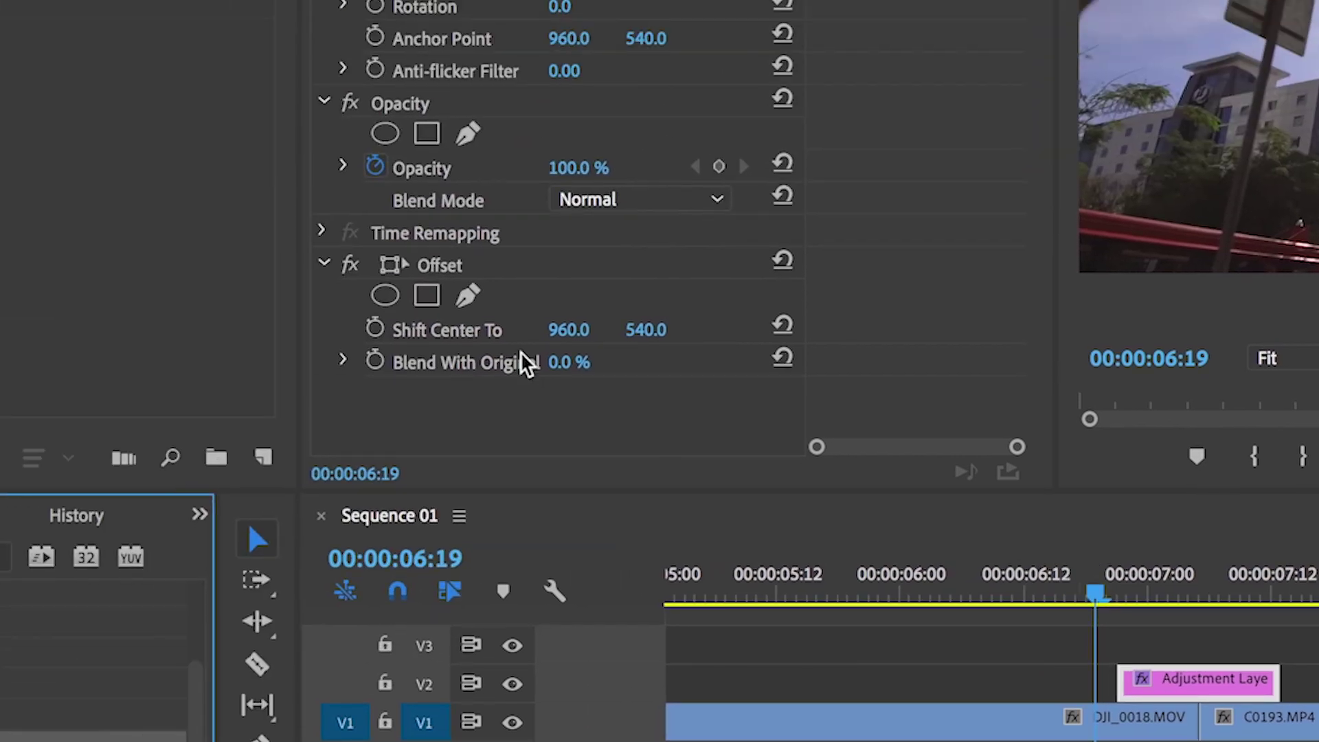
left_click(110, 197)
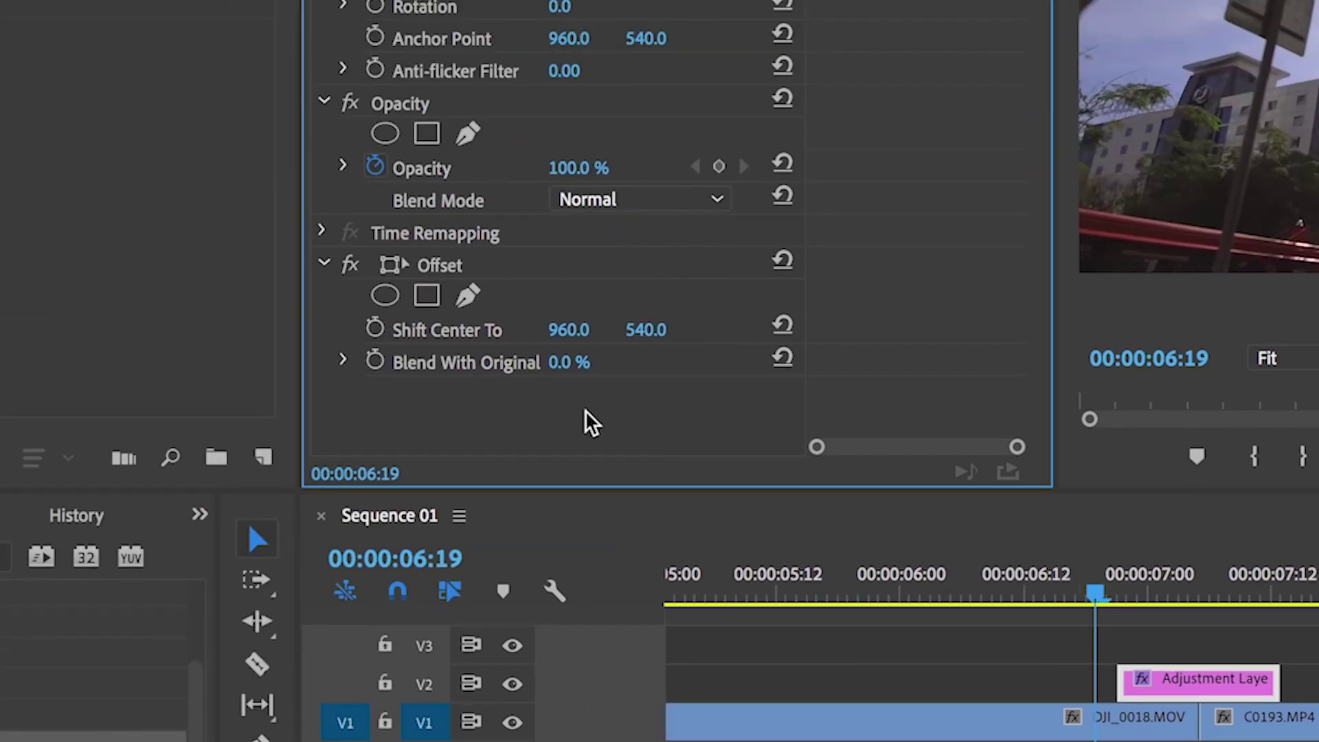
left_click(1120, 603)
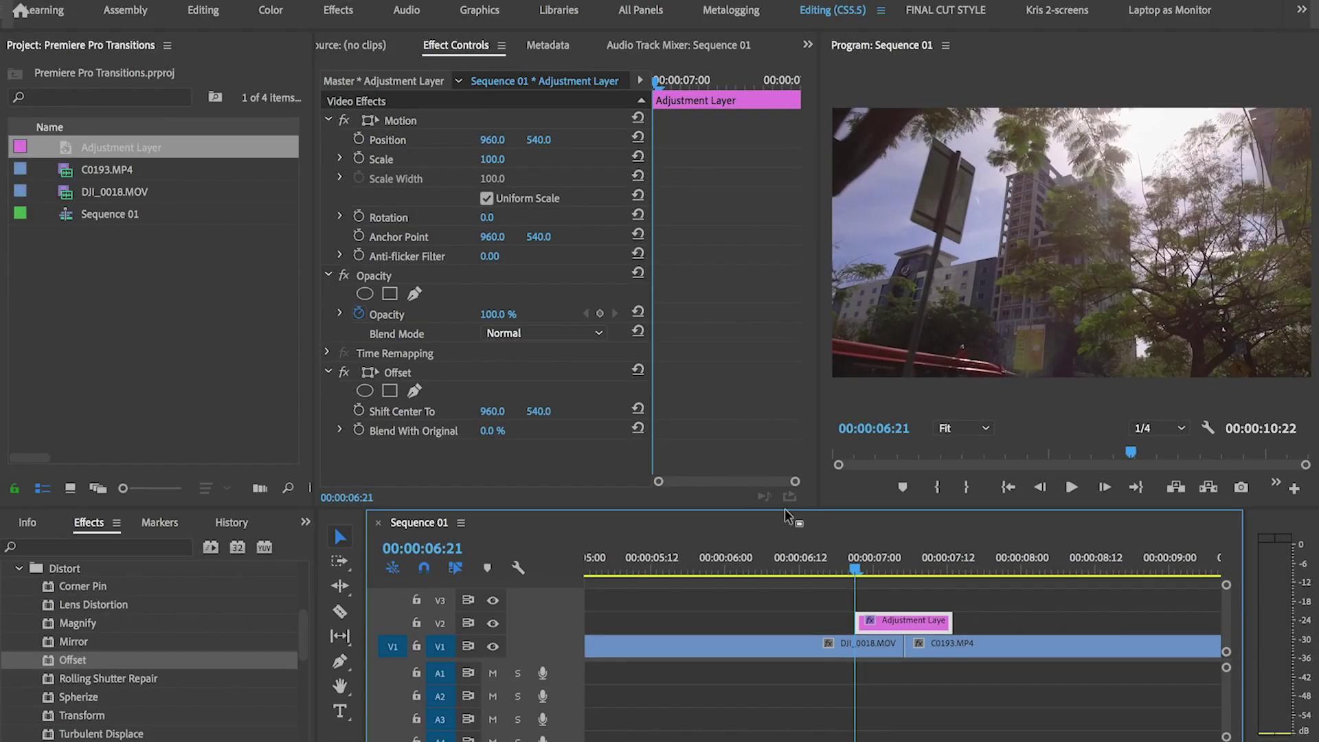
Keyframe Shift Center To from 960 at the layer start to about 3918 at its last frame.
mouse_move(847, 562)
left_mouse_down()
mouse_move(883, 567)
mouse_move(857, 570)
left_mouse_up()
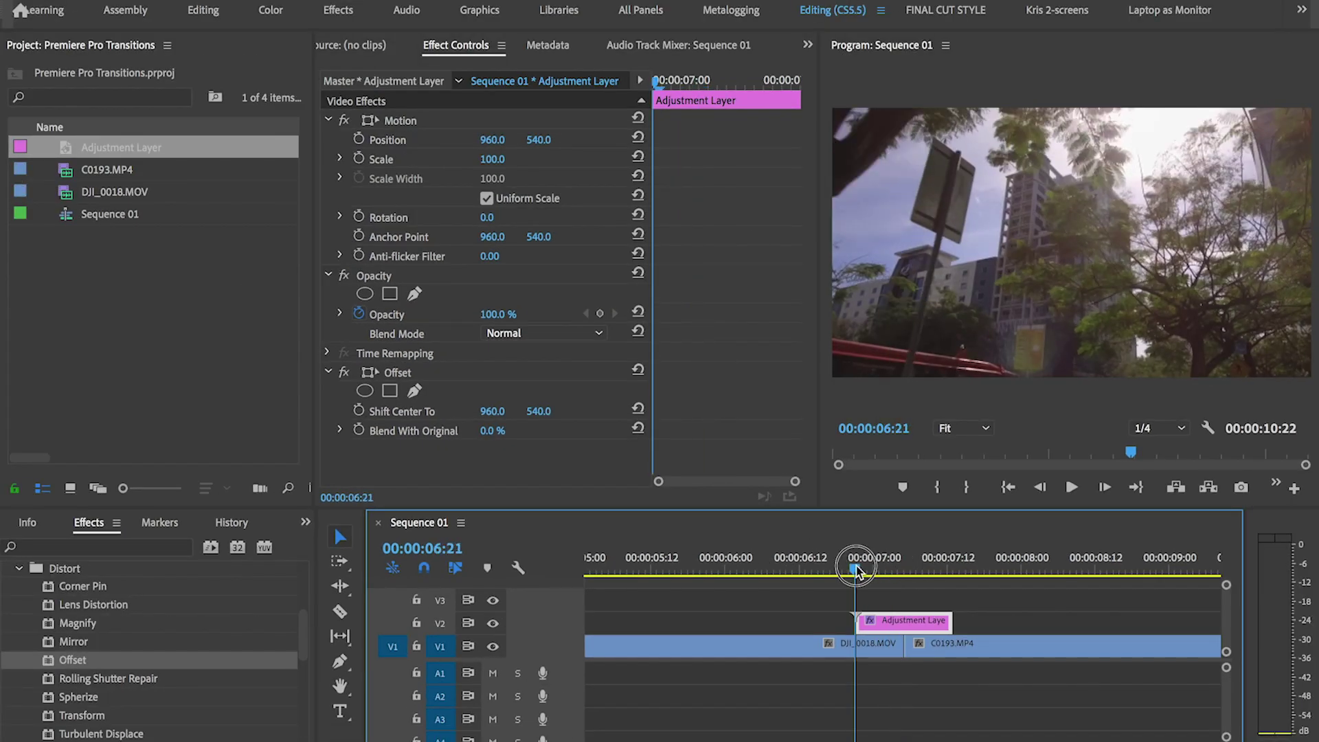
left_click(358, 410)
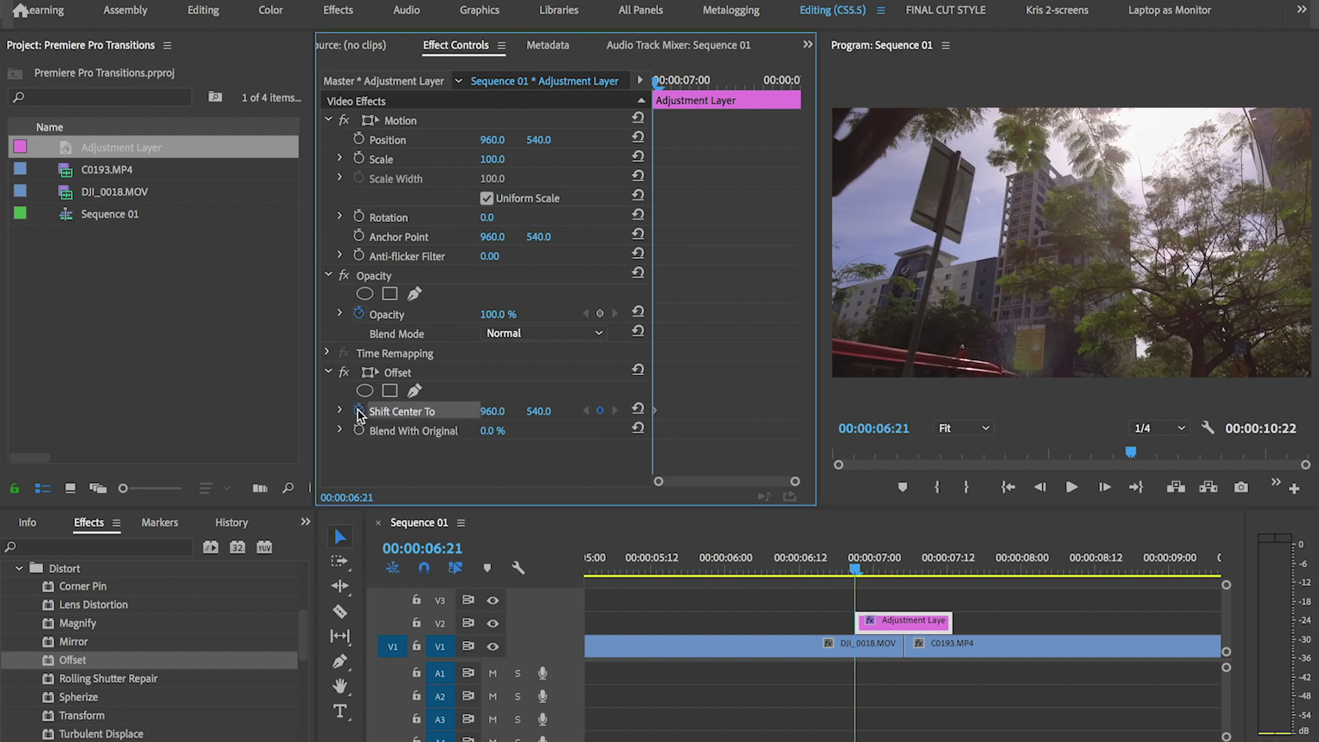
left_click_drag(855, 568, 949, 571)
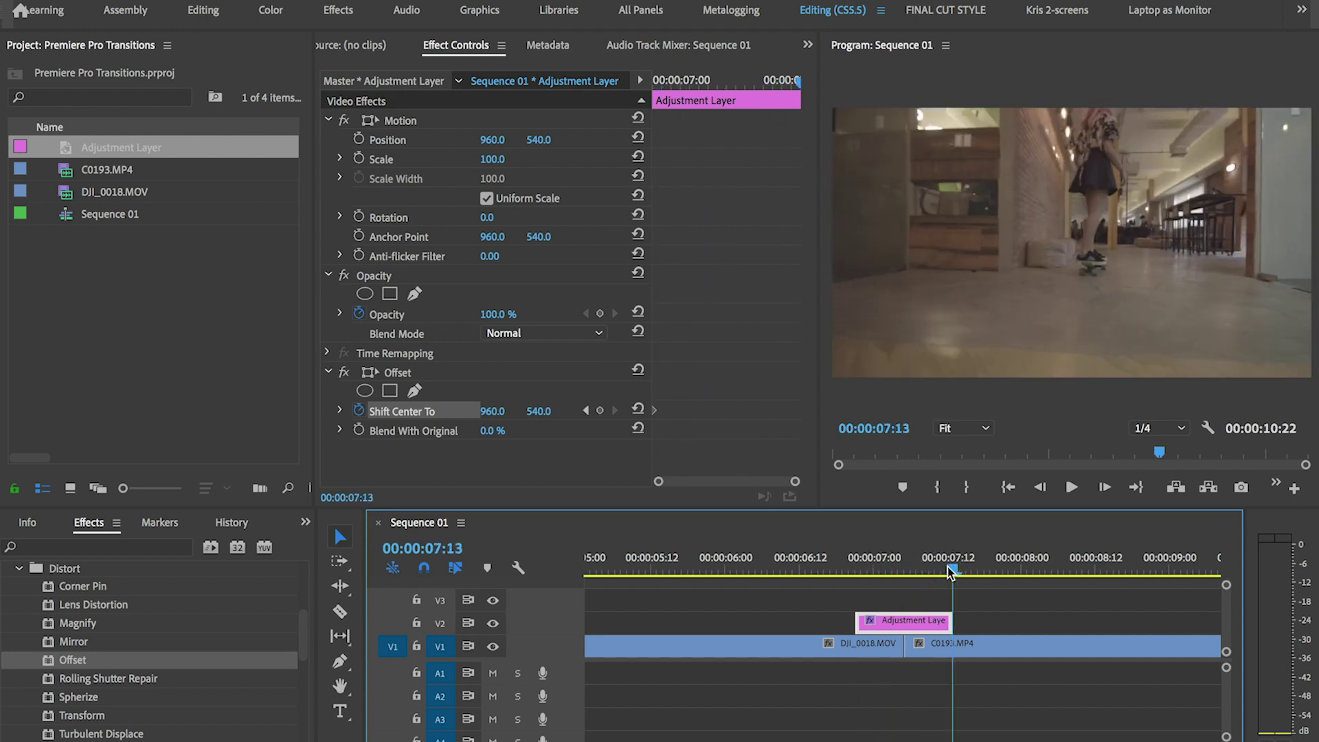
key("Left")
left_click_drag(488, 414, 909, 374)
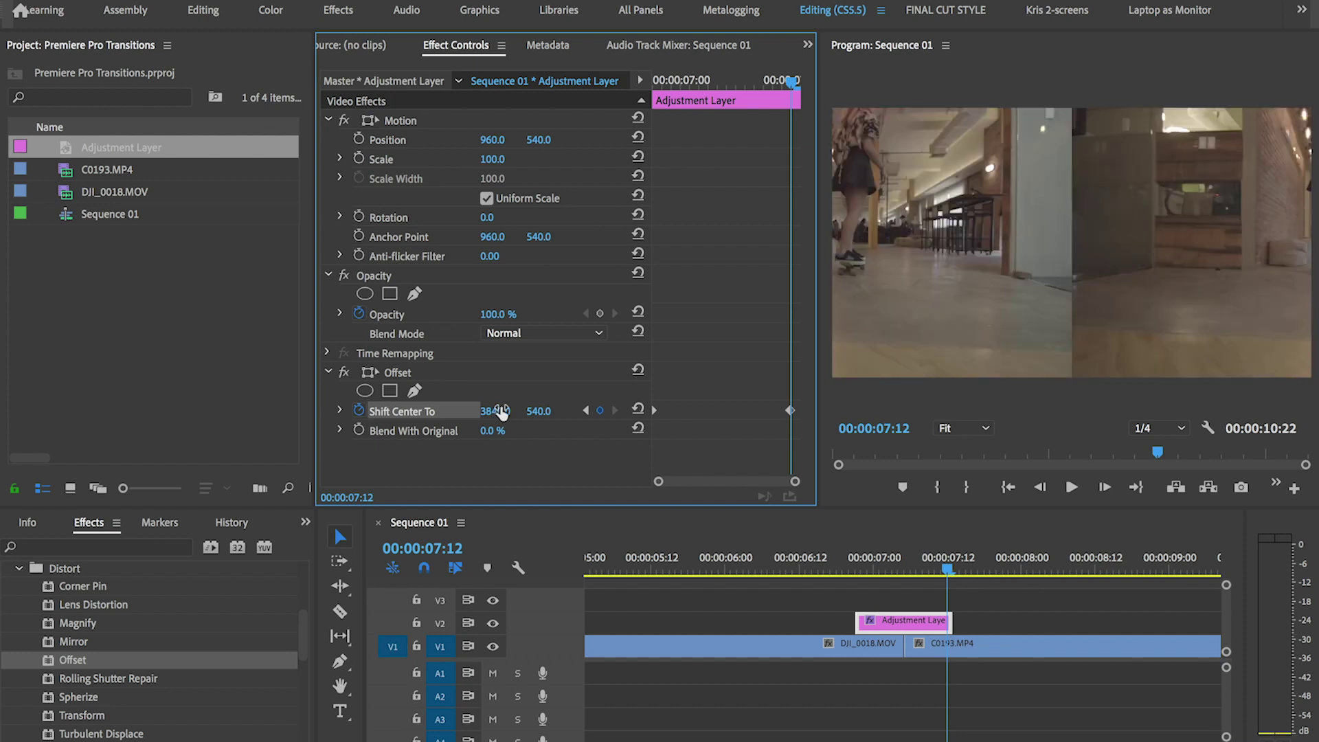
mouse_move(498, 413)
left_mouse_down()
mouse_move(755, 412)
mouse_move(477, 410)
left_mouse_up()
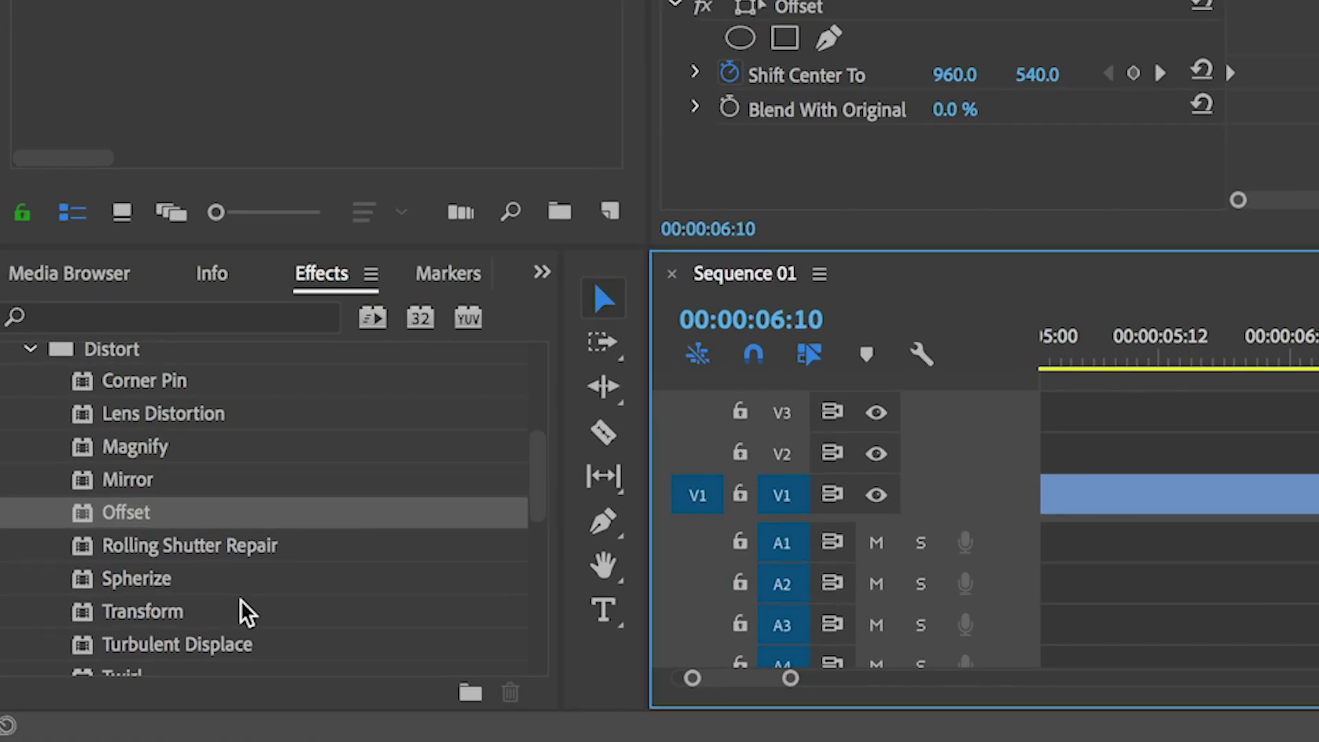
Apply Lens Distortion to the adjustment layer and drag Curvature to -60 mid-transition.
scroll(137, 704, "down", 3)
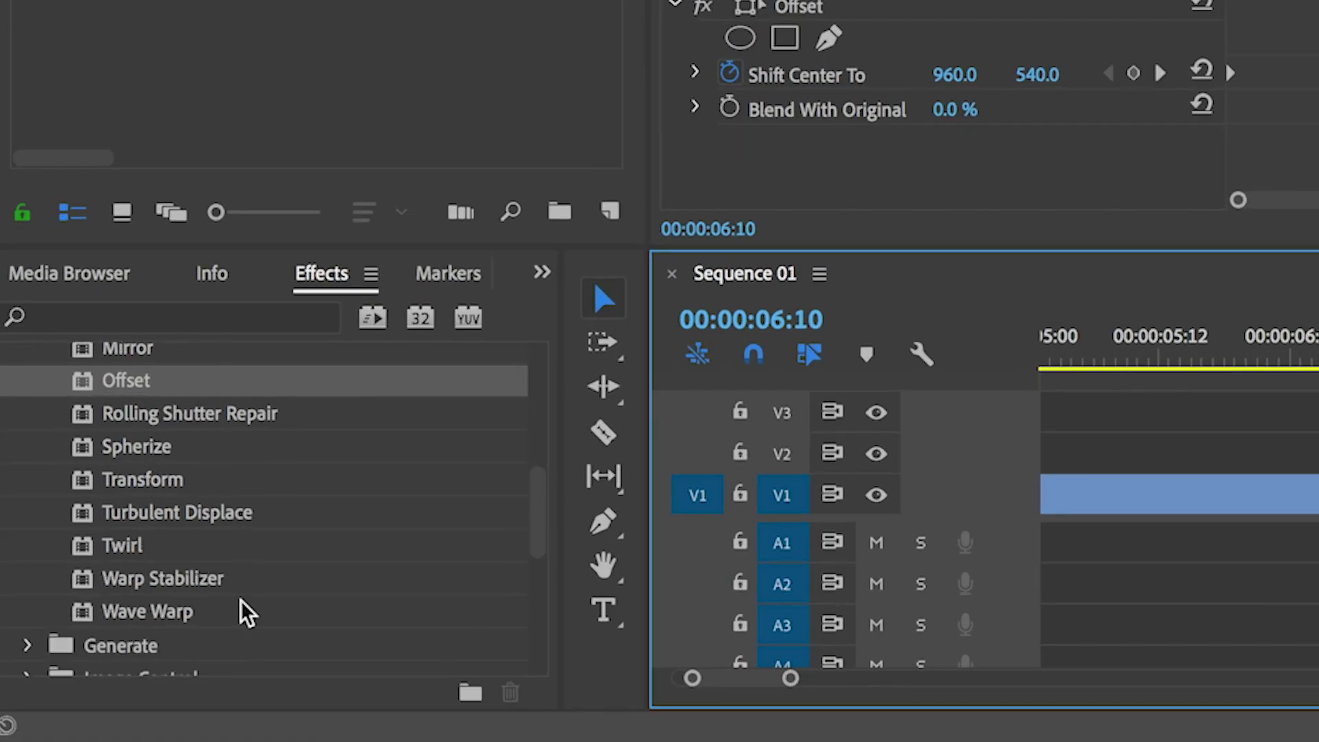
scroll(240, 605, "up", 3)
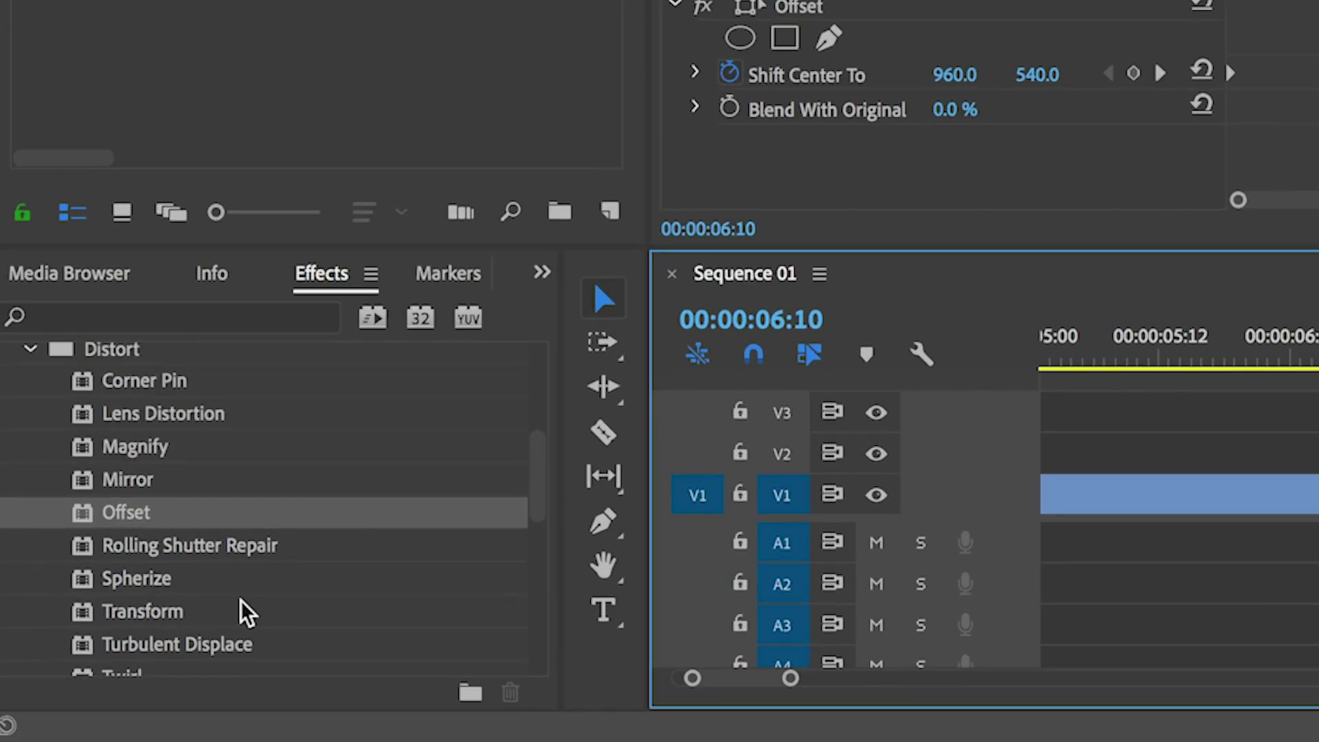
left_click_drag(187, 403, 728, 459)
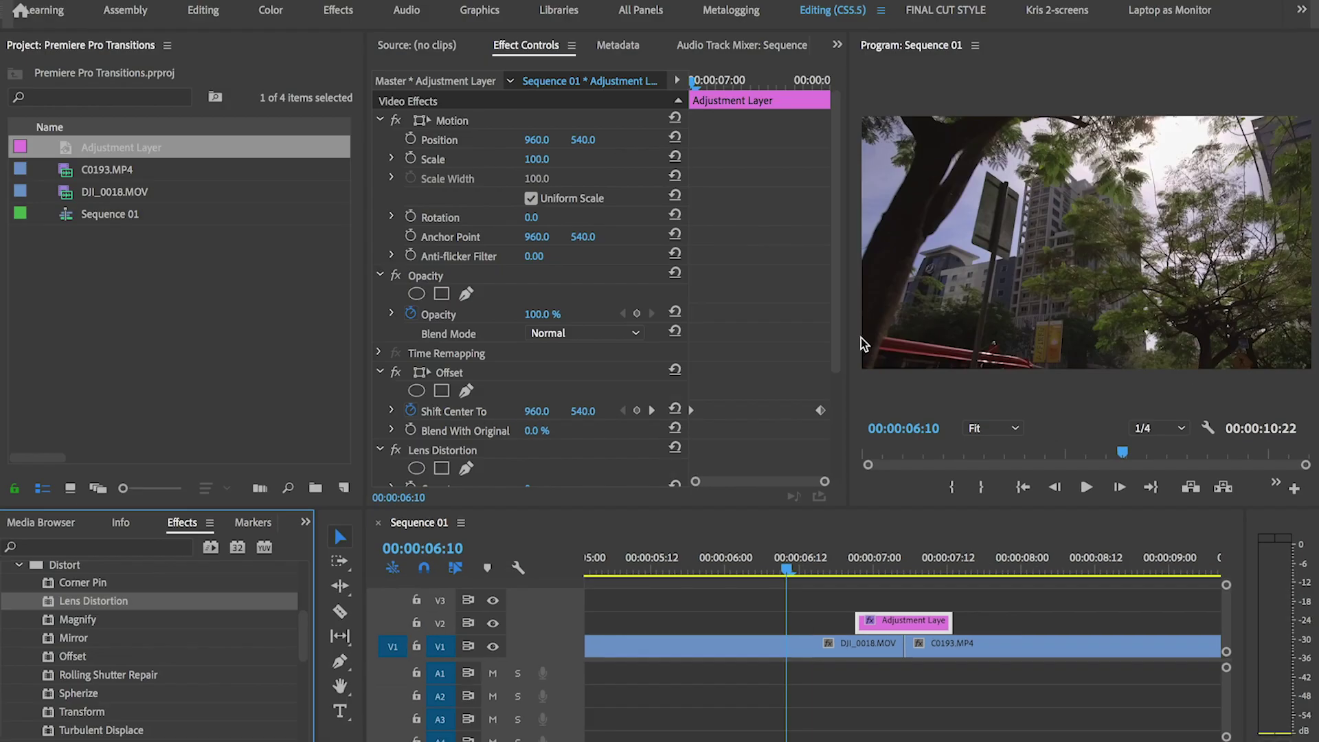
left_click_drag(836, 358, 829, 441)
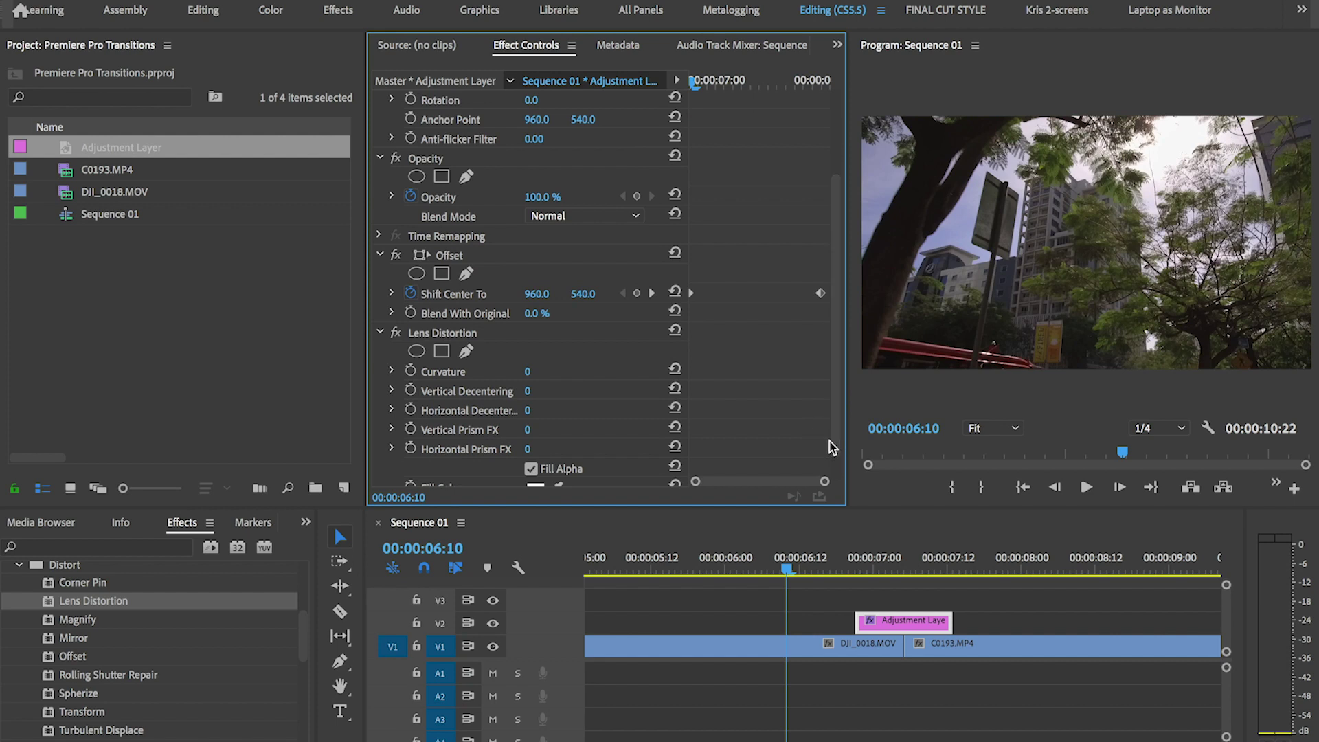
mouse_move(784, 80)
left_mouse_down()
mouse_move(771, 85)
mouse_move(781, 96)
left_mouse_up()
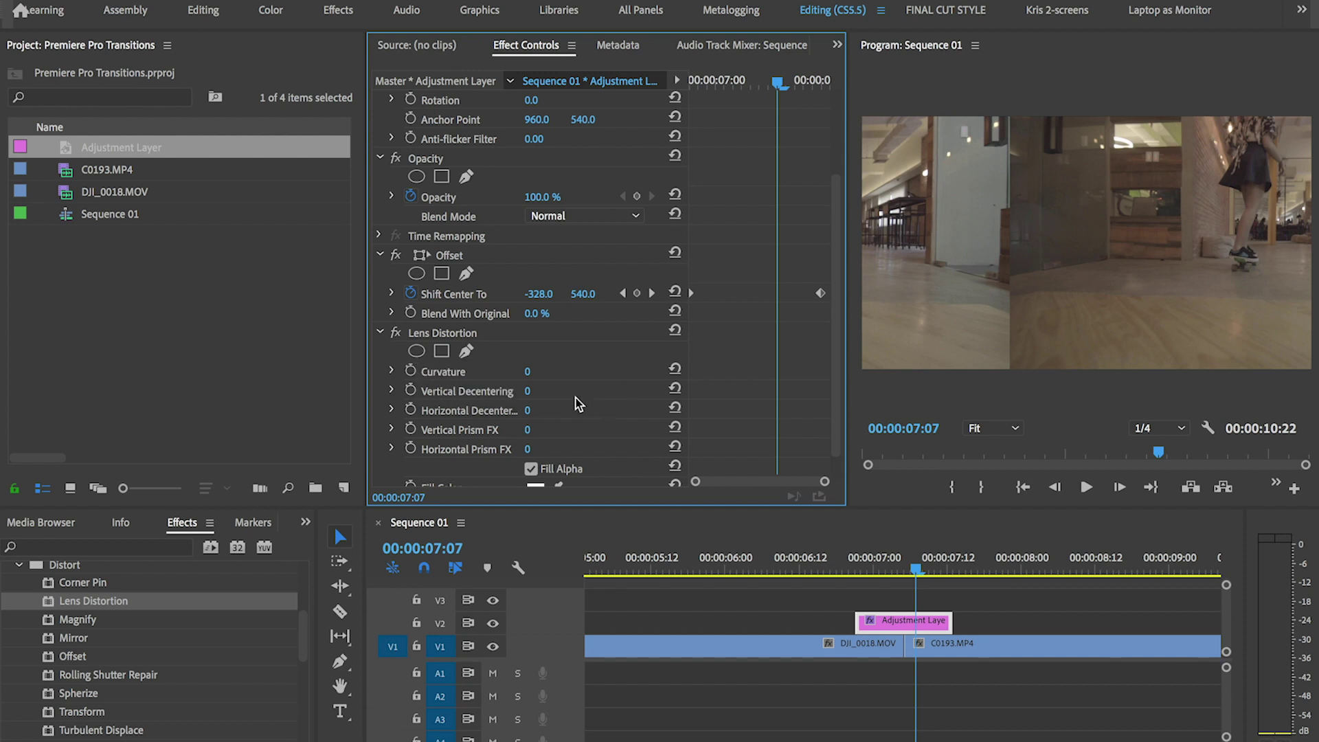
left_click_drag(527, 371, 486, 371)
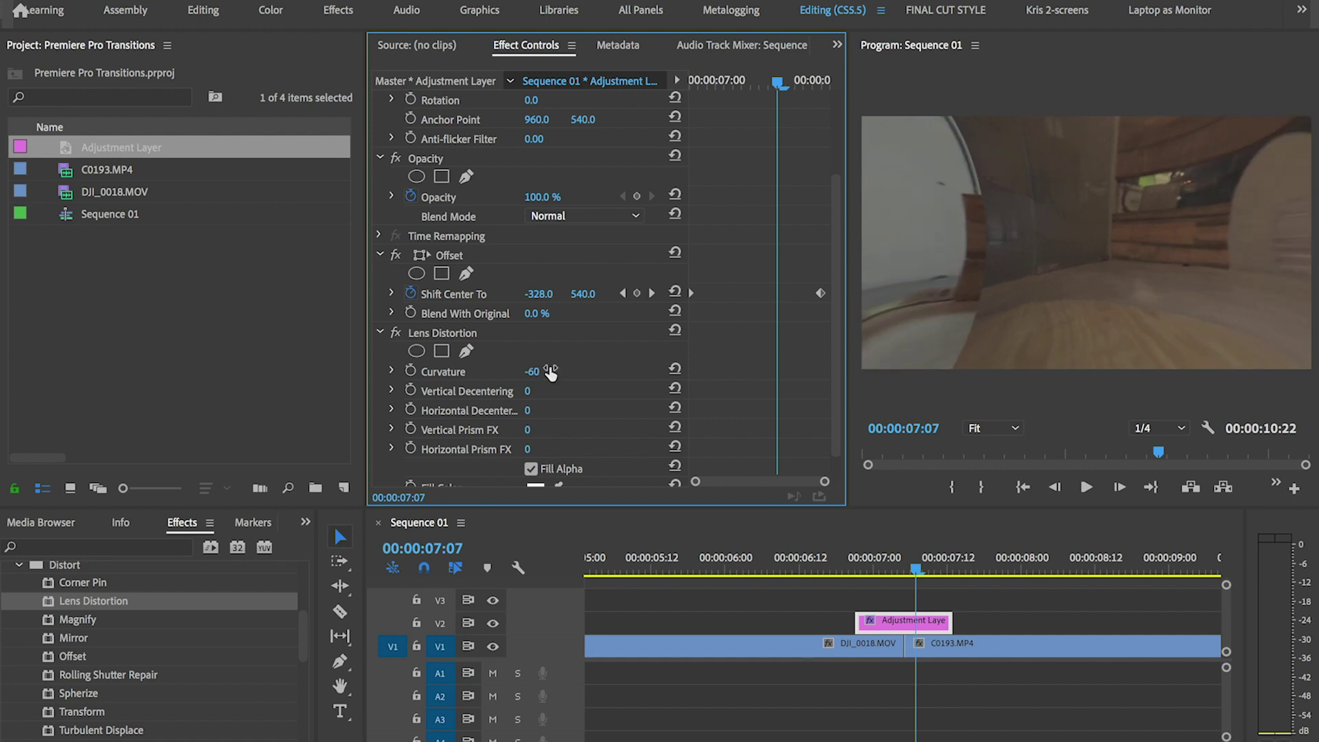
Start a Curvature keyframe and place the -60 keyframe at 07:07.
key("Left")
key("Left")
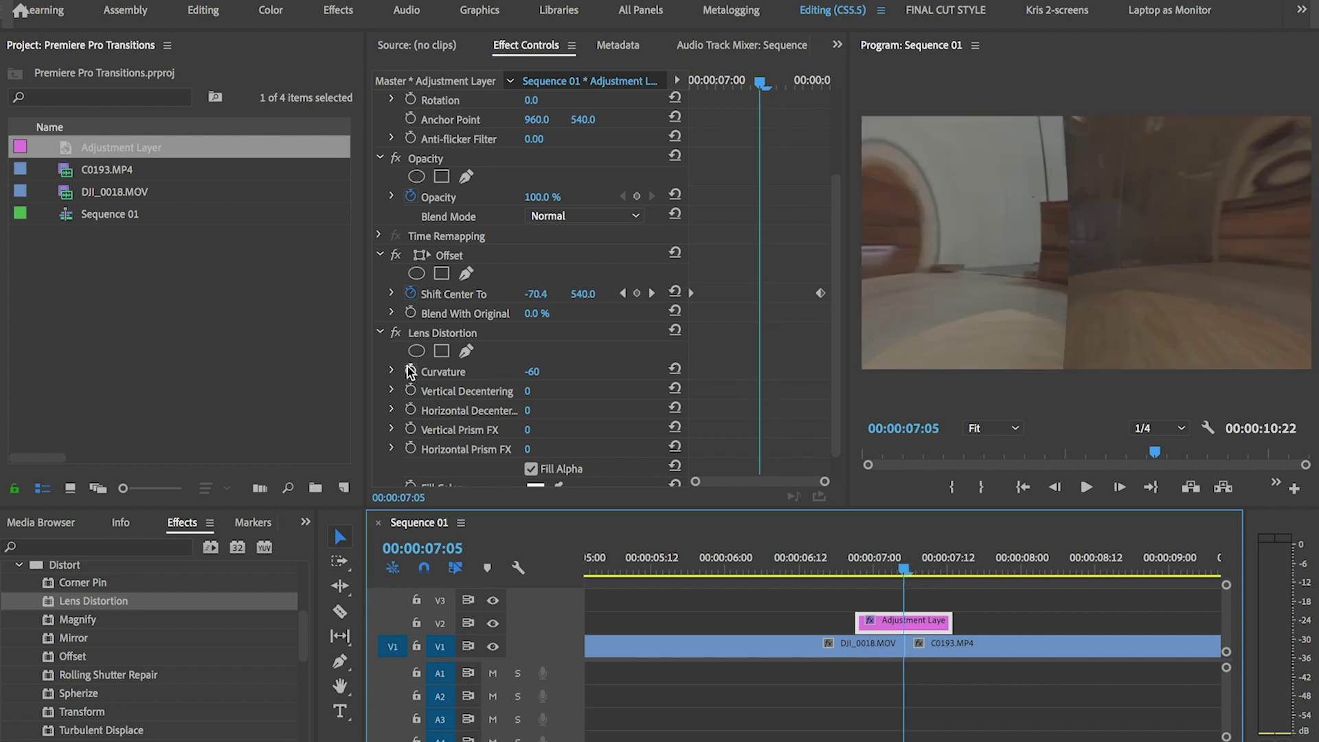
left_click(410, 371)
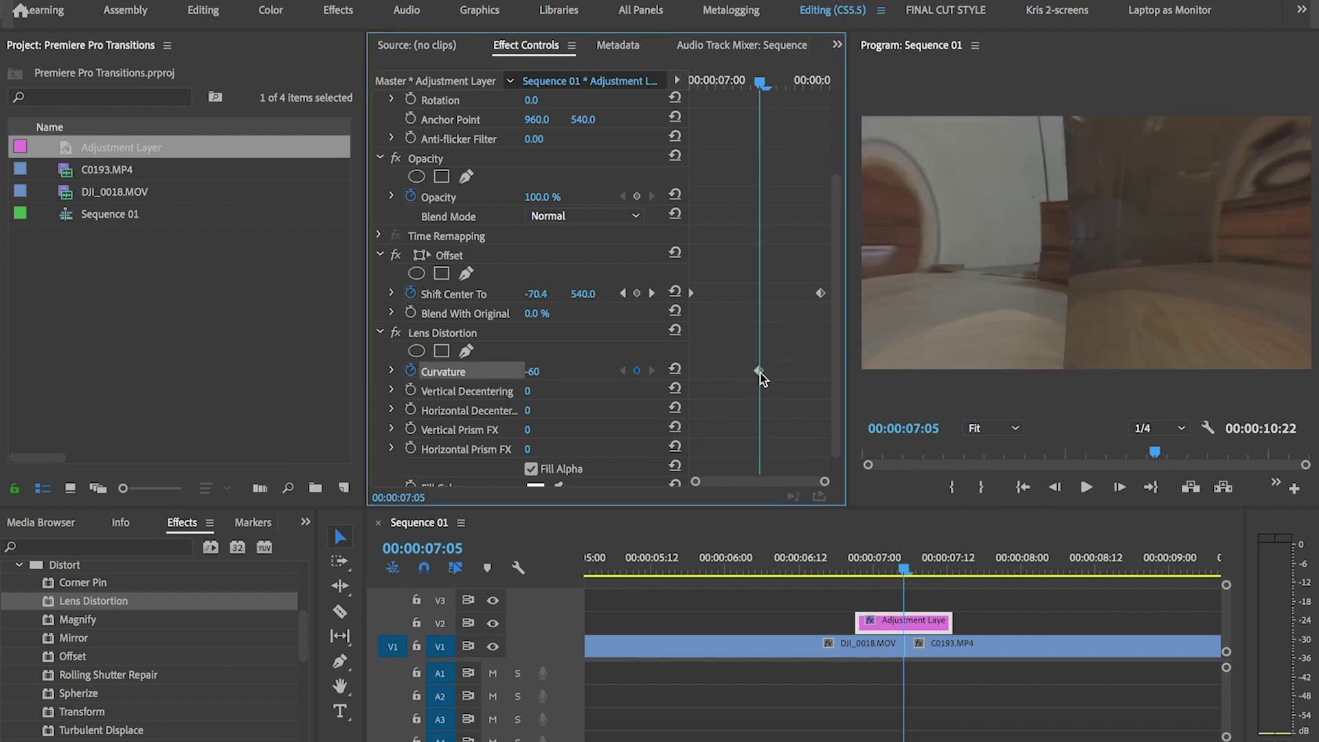
key("Right")
key("Right")
left_click_drag(759, 371, 782, 371)
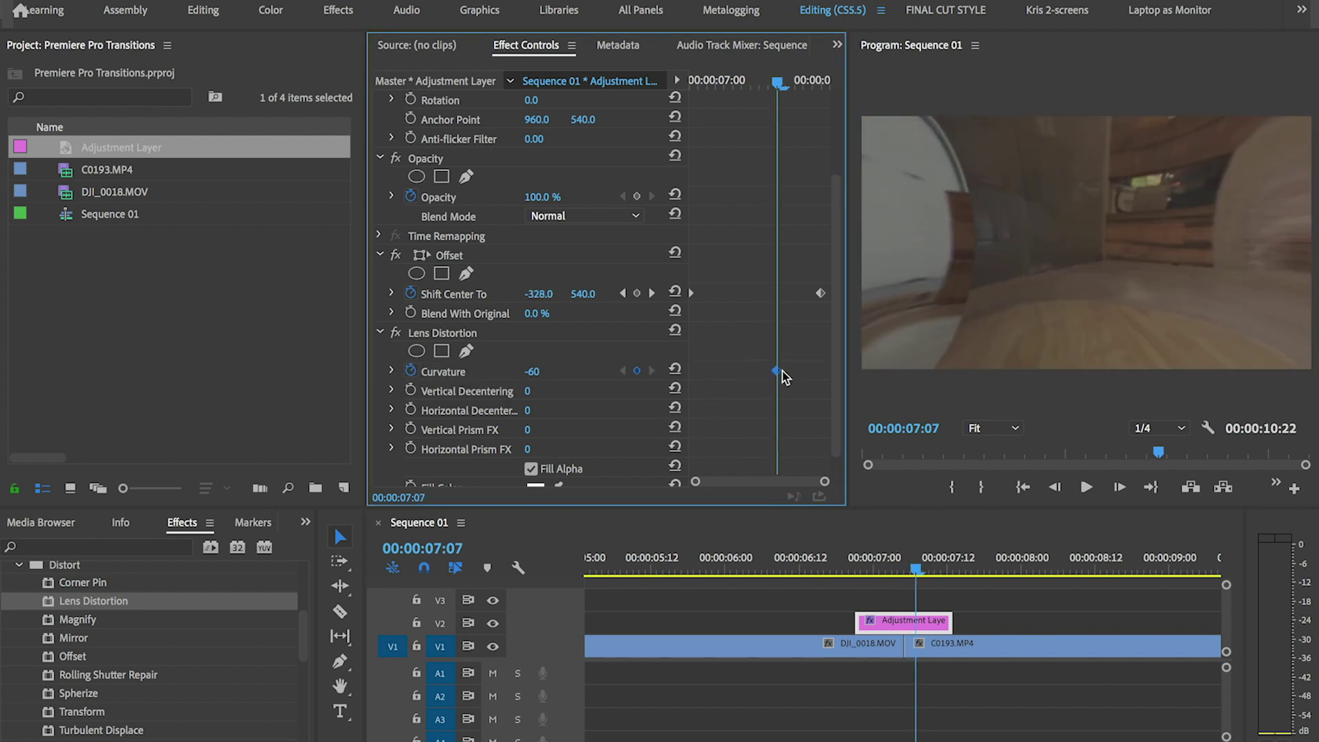
Add Curvature 0 keyframes at 06:21 and 07:12, previewing the transition.
left_click_drag(742, 84, 687, 89)
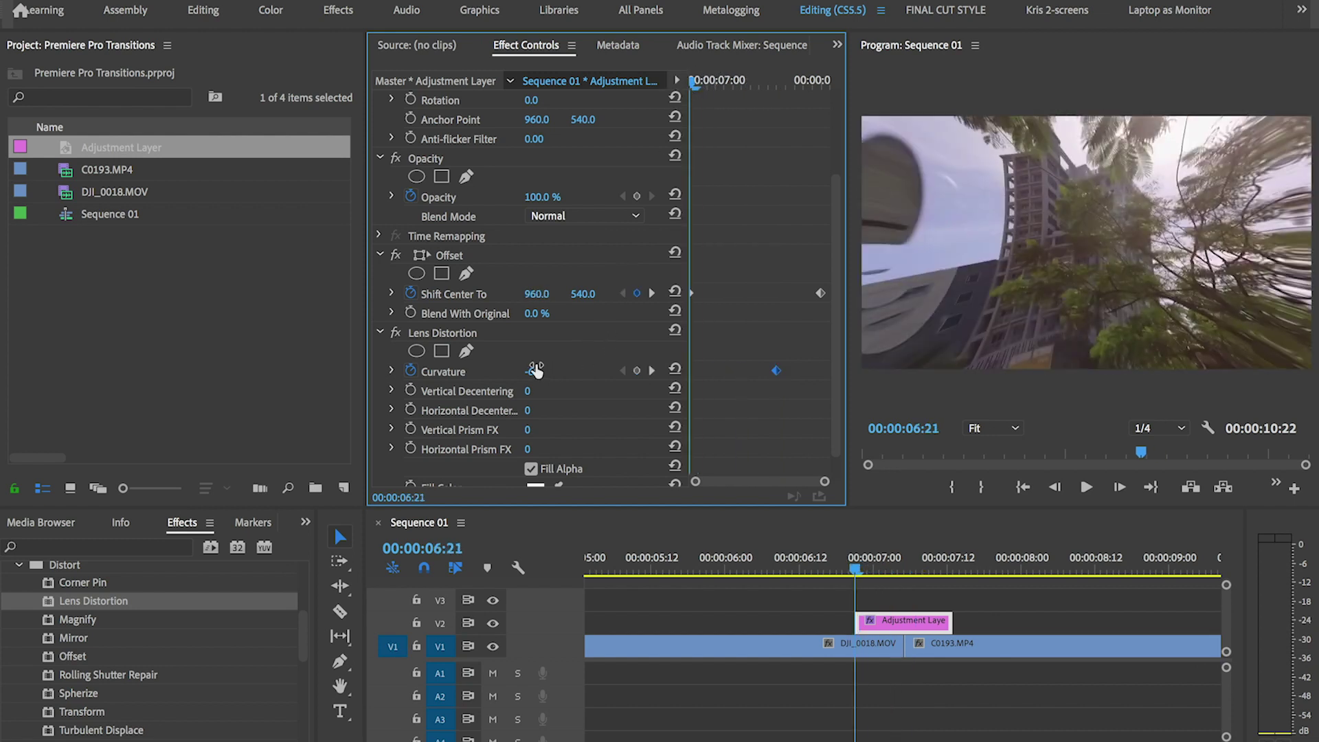
left_click(536, 371)
type("0")
key("Return")
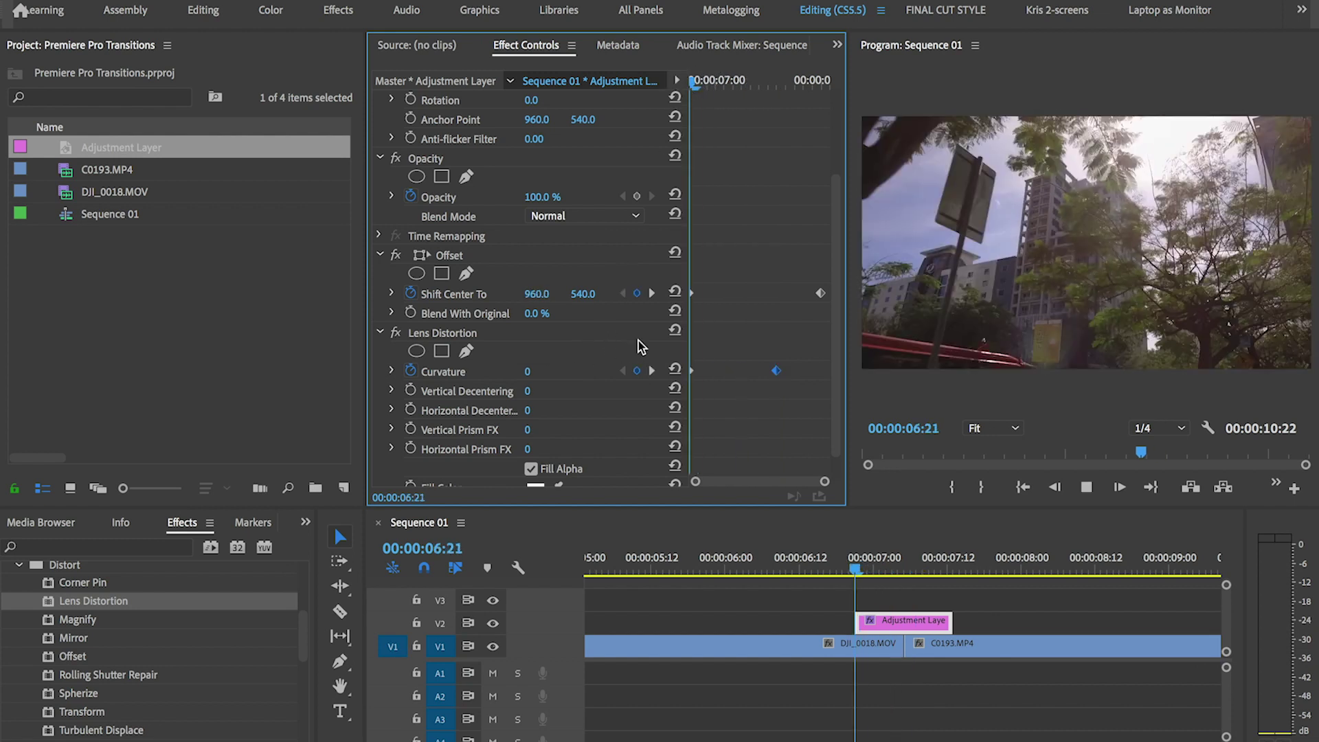
left_click_drag(692, 82, 814, 83)
left_click(850, 572)
key("space")
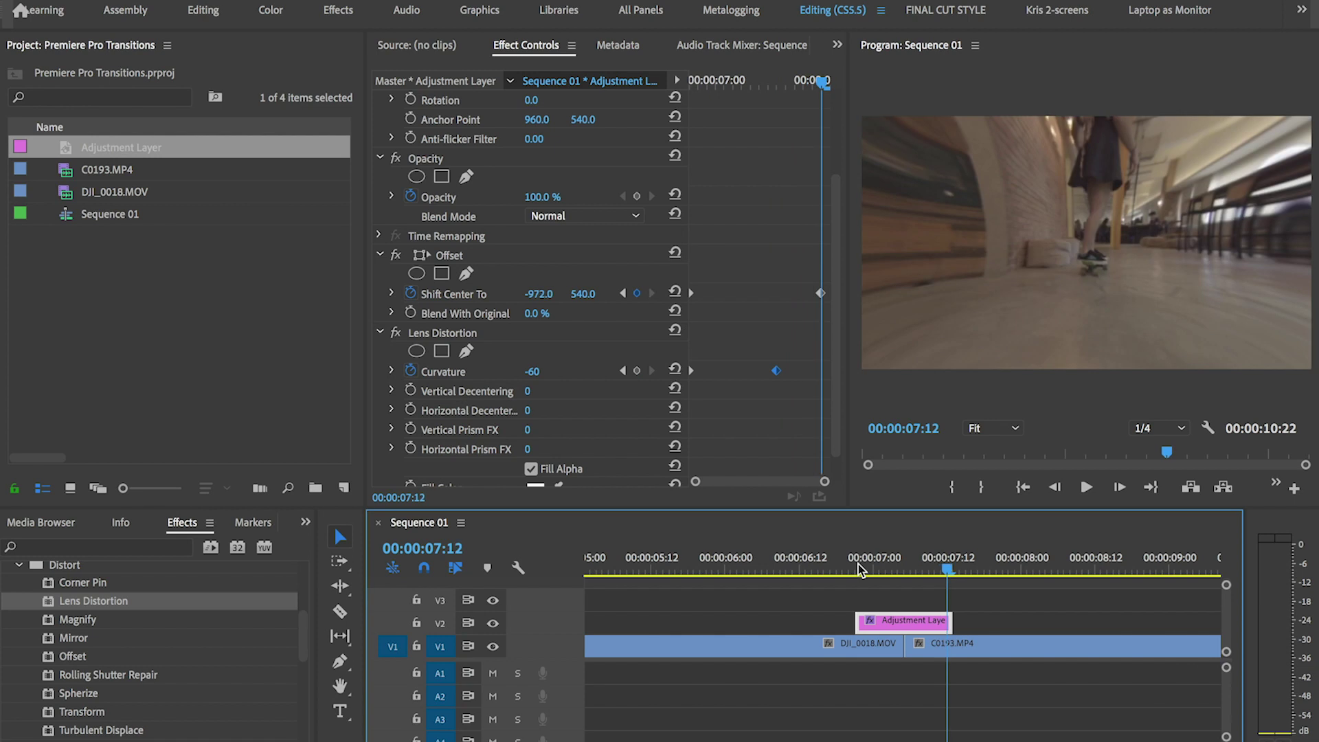
left_click(534, 371)
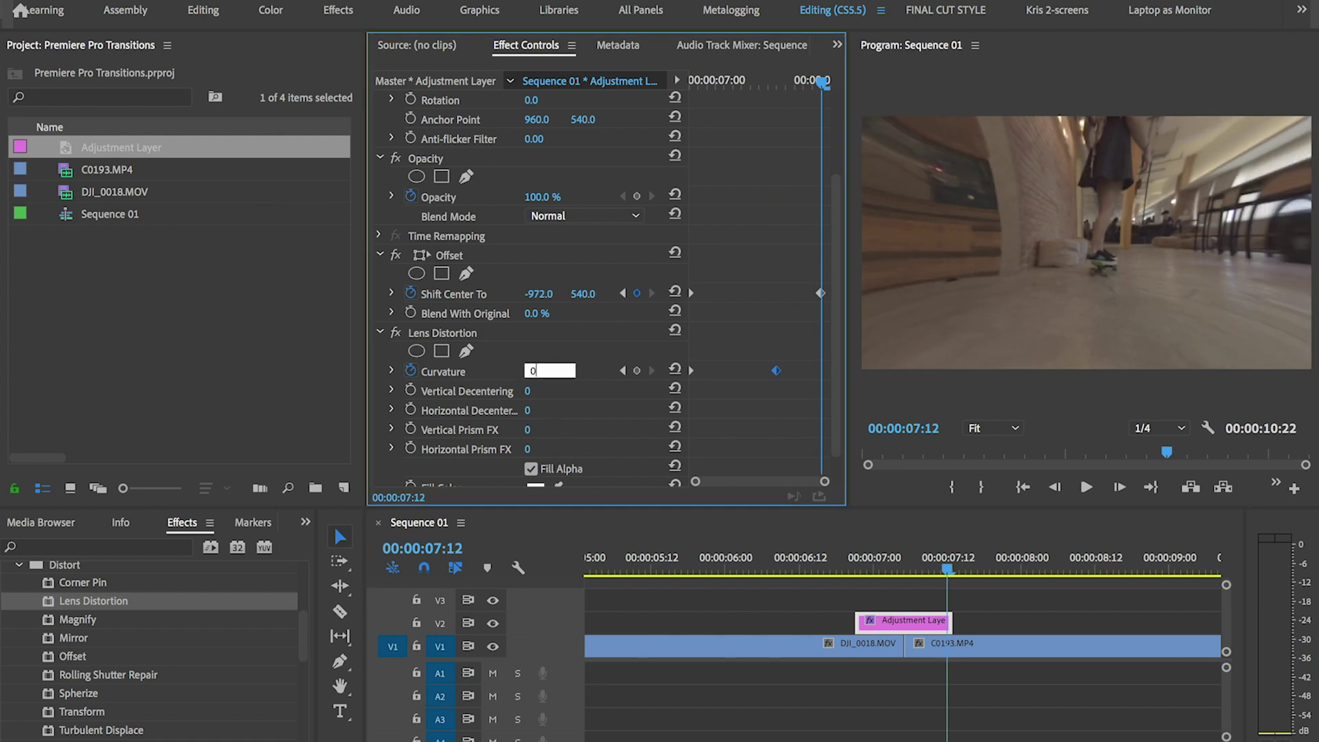
key("Return")
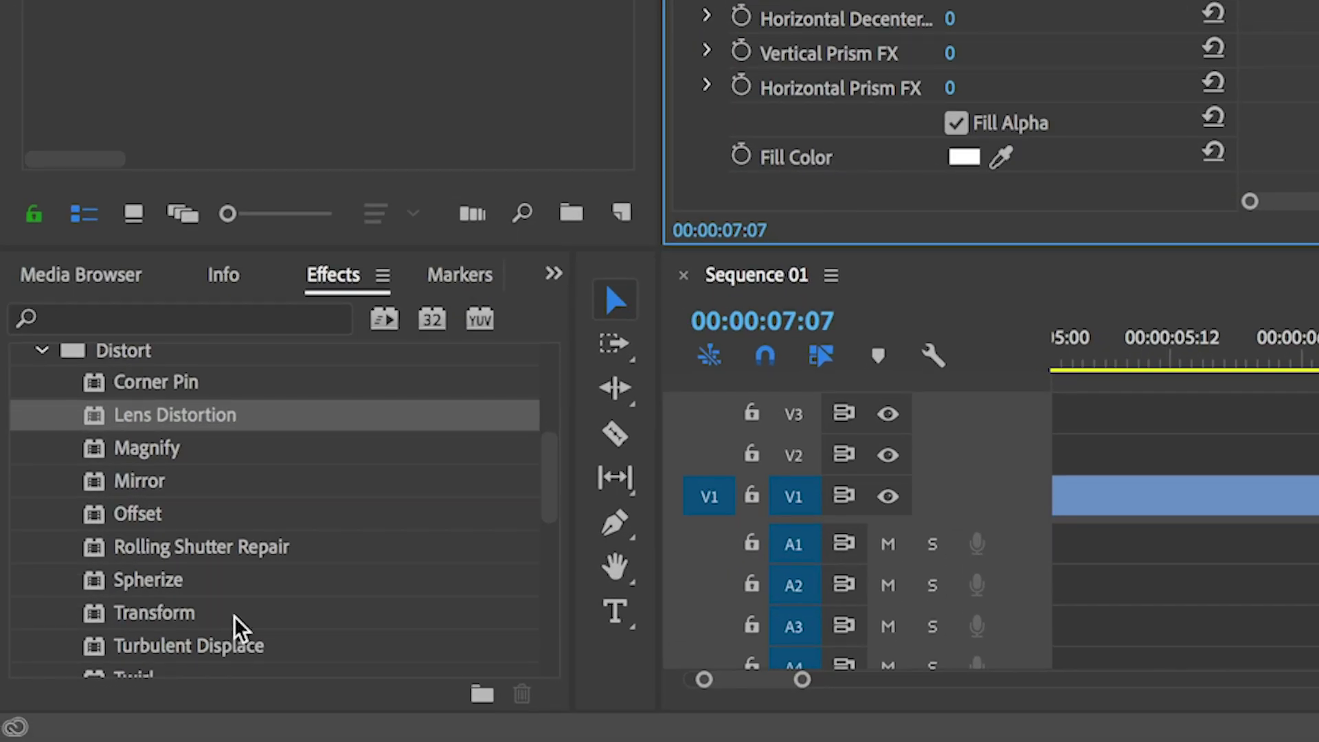
Apply Directional Blur to the adjustment layer with Direction 90° and Blur Length 70.
scroll(282, 522, "up", 5)
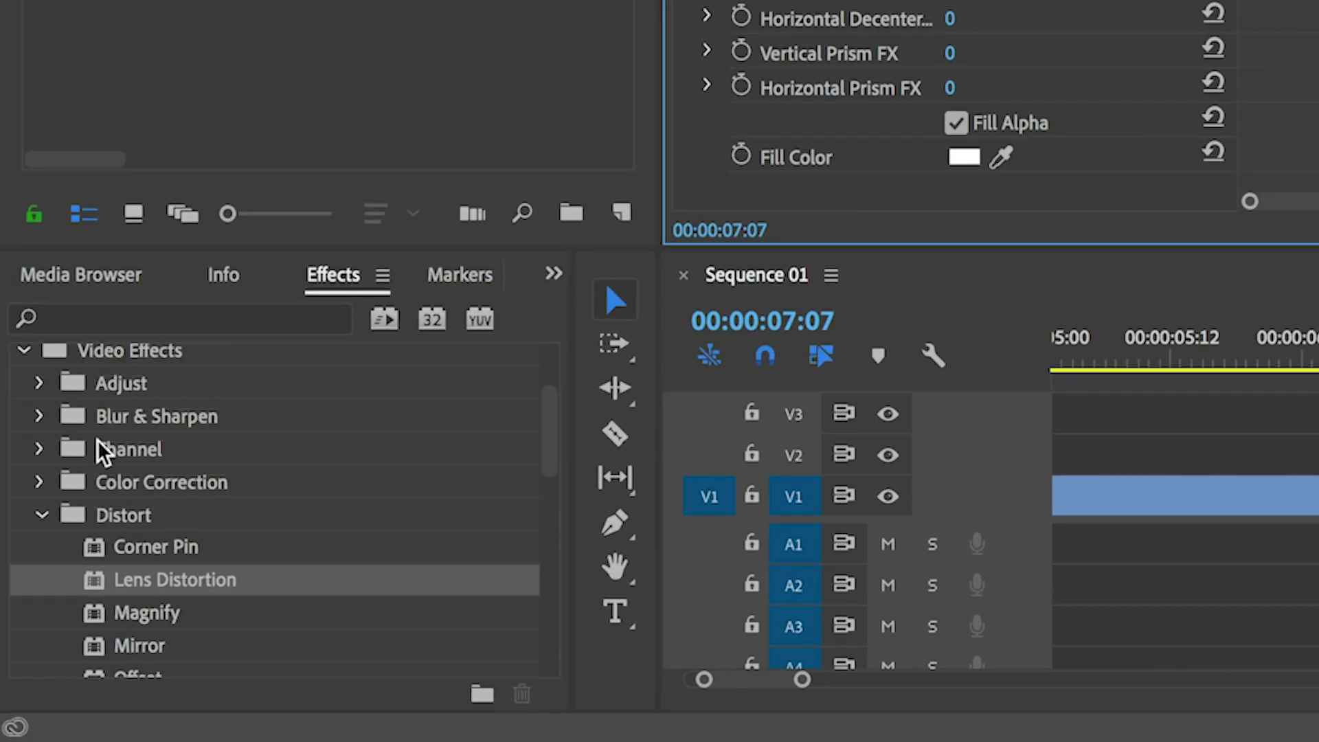
left_click(39, 418)
left_click(224, 517)
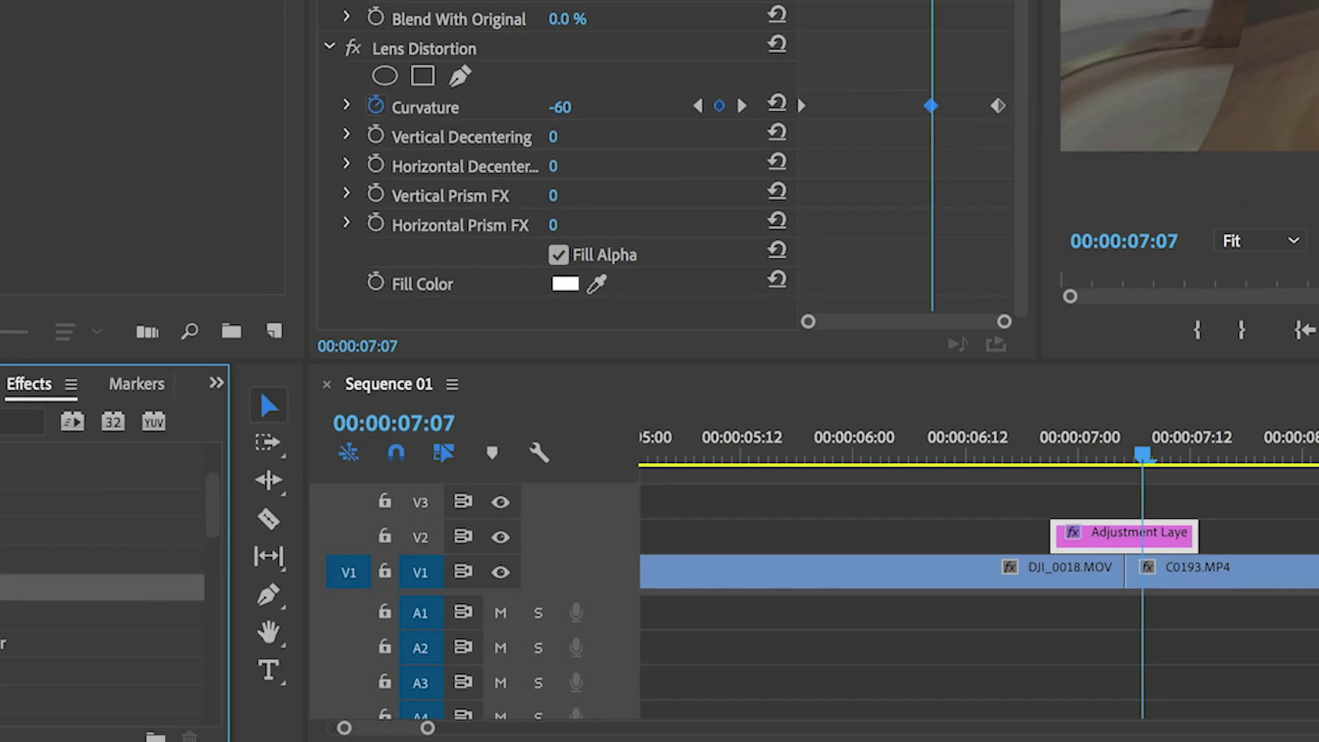
left_click_drag(7, 588, 1106, 534)
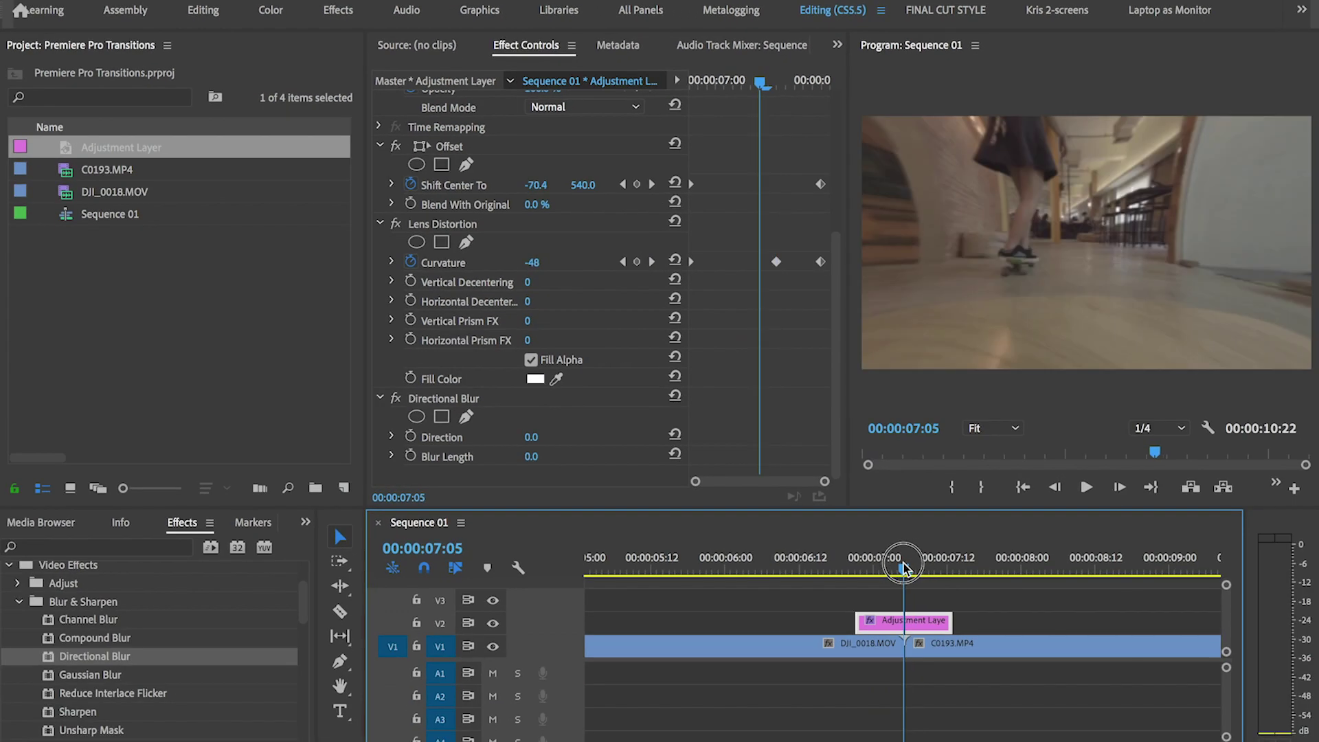
left_click_drag(548, 593, 581, 594)
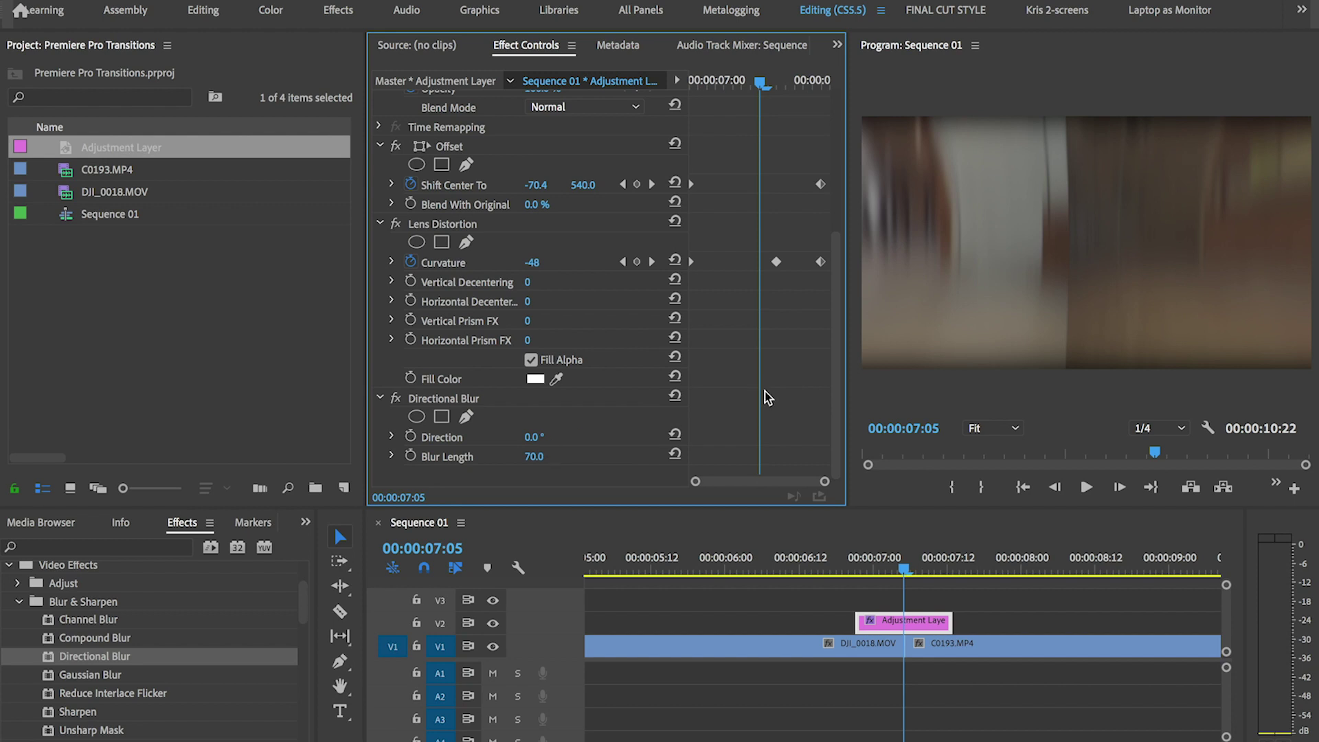
left_click(880, 569)
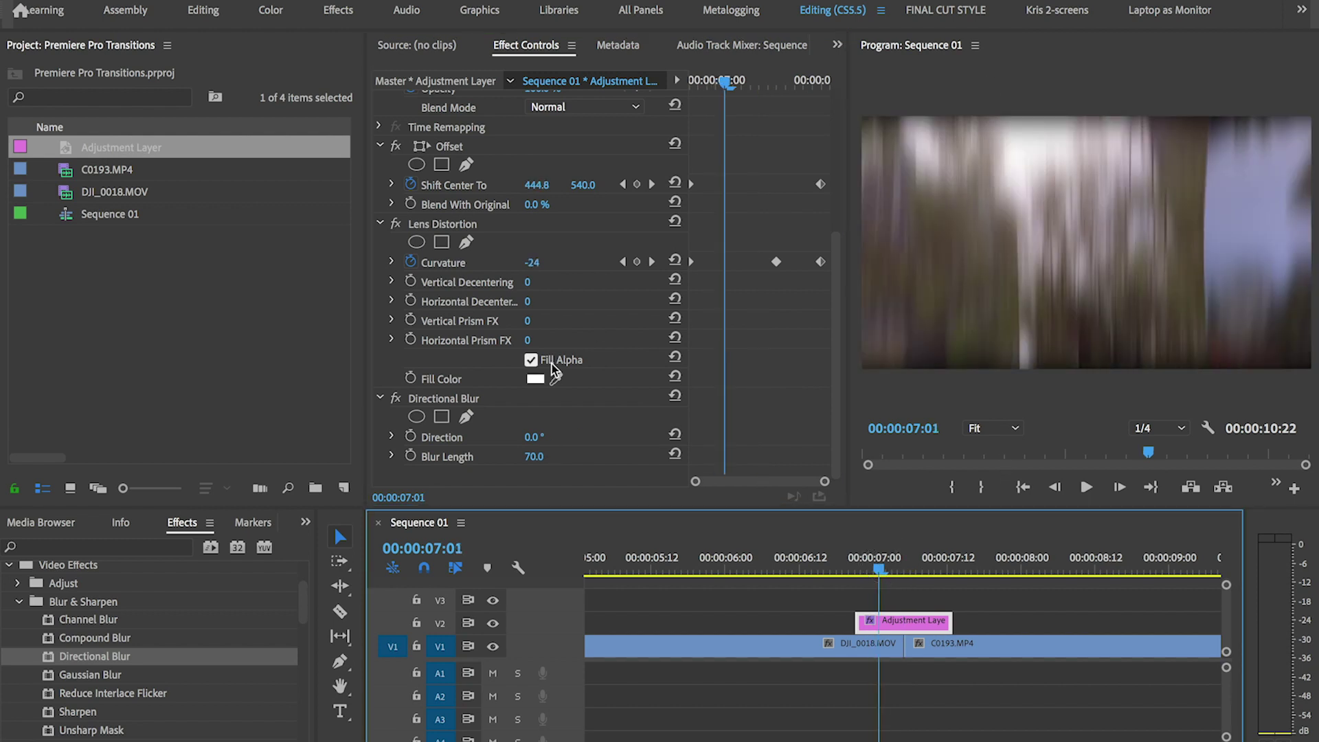
mouse_move(534, 437)
left_mouse_down()
mouse_move(593, 438)
mouse_move(557, 438)
left_mouse_up()
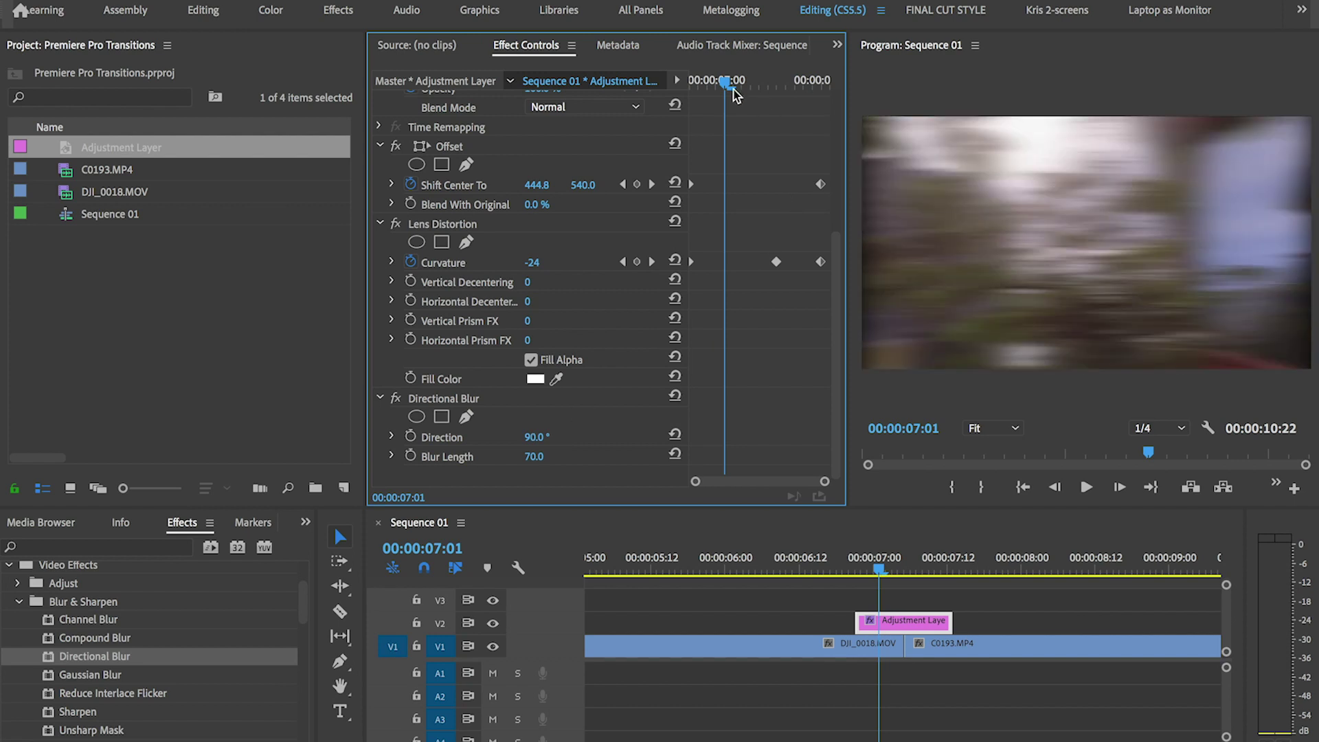
Keyframe Blur Length at 70 at 07:07 and back to 0 at 07:12.
left_click_drag(729, 87, 701, 86)
left_click_drag(825, 570, 959, 571)
left_click(918, 568)
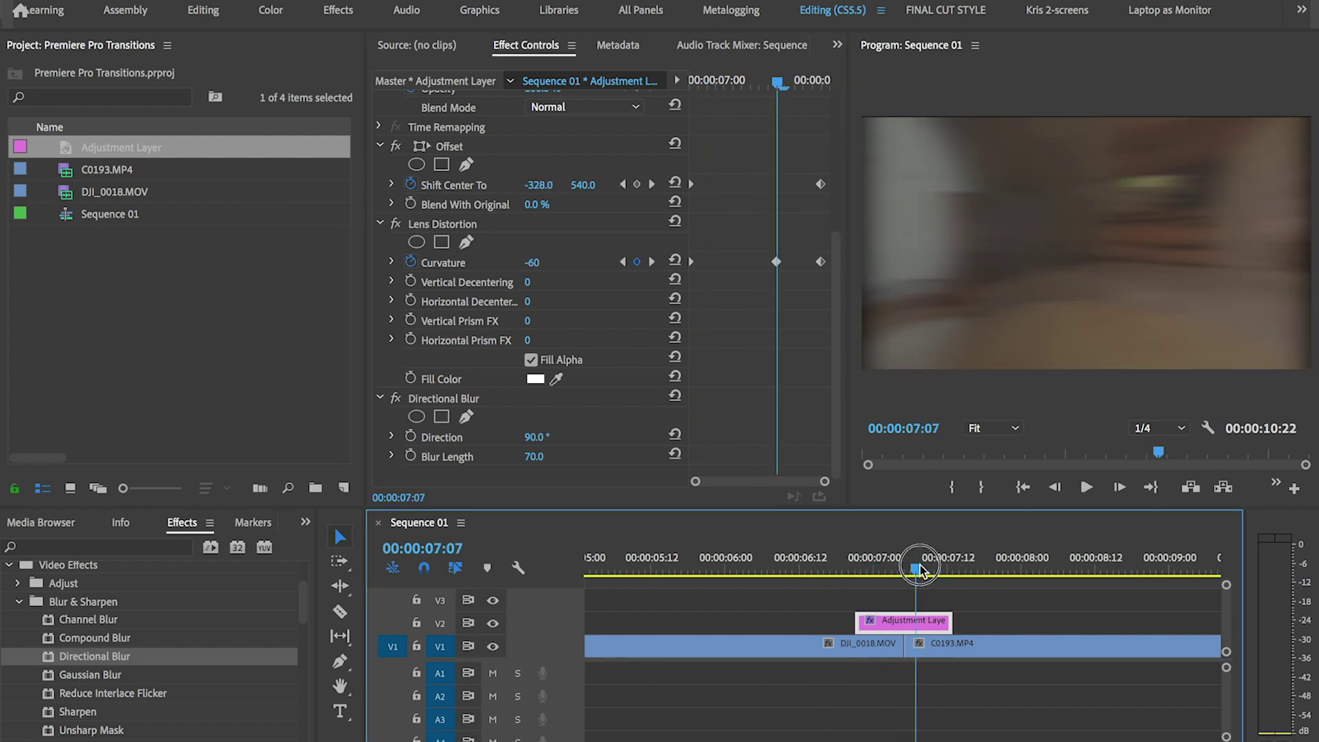
left_click(411, 456)
key("Left")
key("Left")
key("Left")
key("Left")
key("Left")
key("Left")
key("Left")
key("Left")
key("Left")
key("Left")
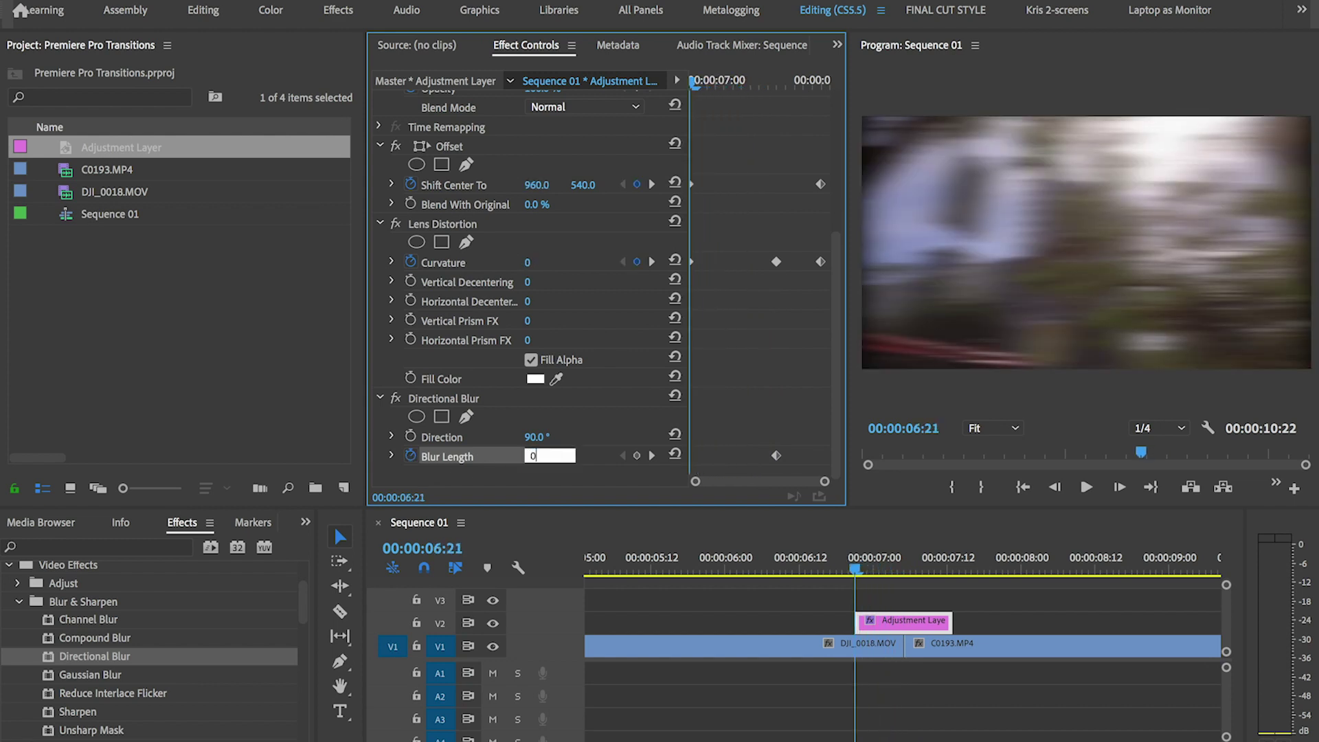
key("Right")
key("Right")
key("Right")
key("Right")
key("Right")
key("Right")
key("Right")
key("Right")
key("Right")
key("Right")
key("Right")
key("Right")
key("Right")
key("Right")
key("Right")
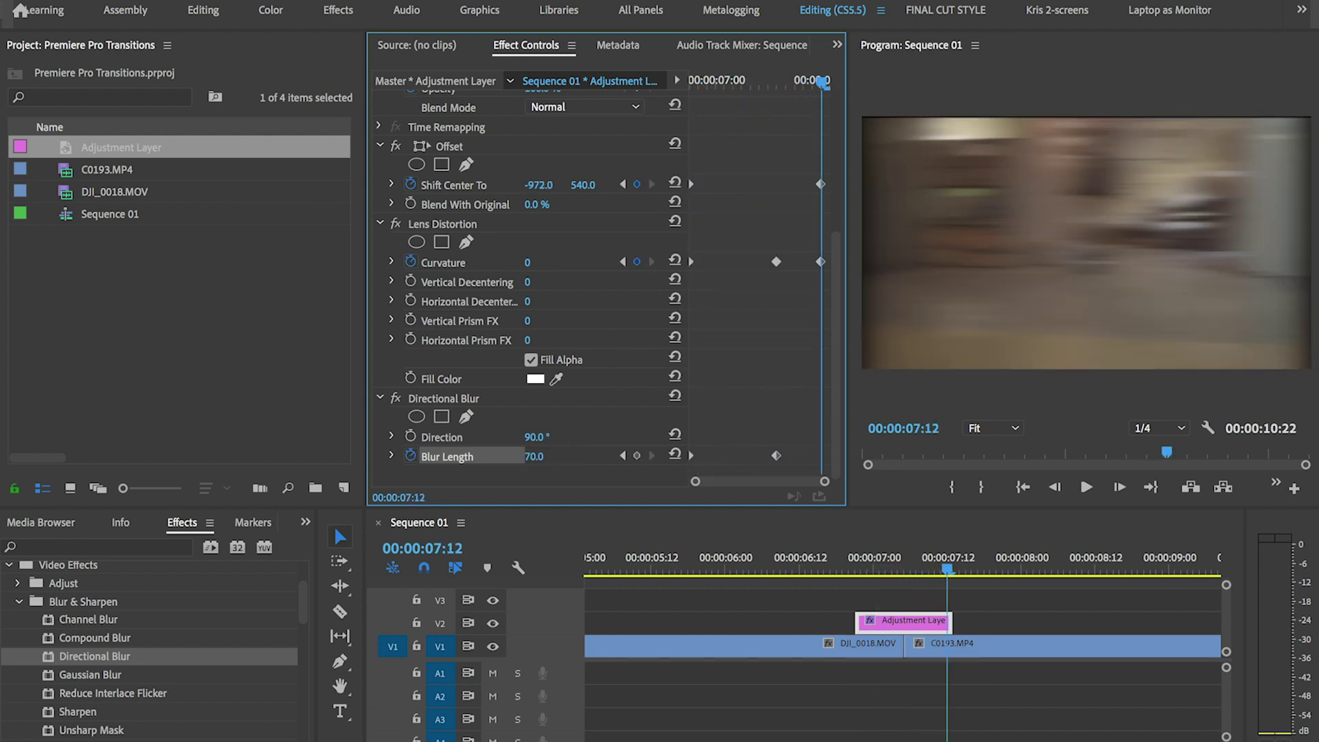
left_click(539, 457)
type("0")
key("Return")
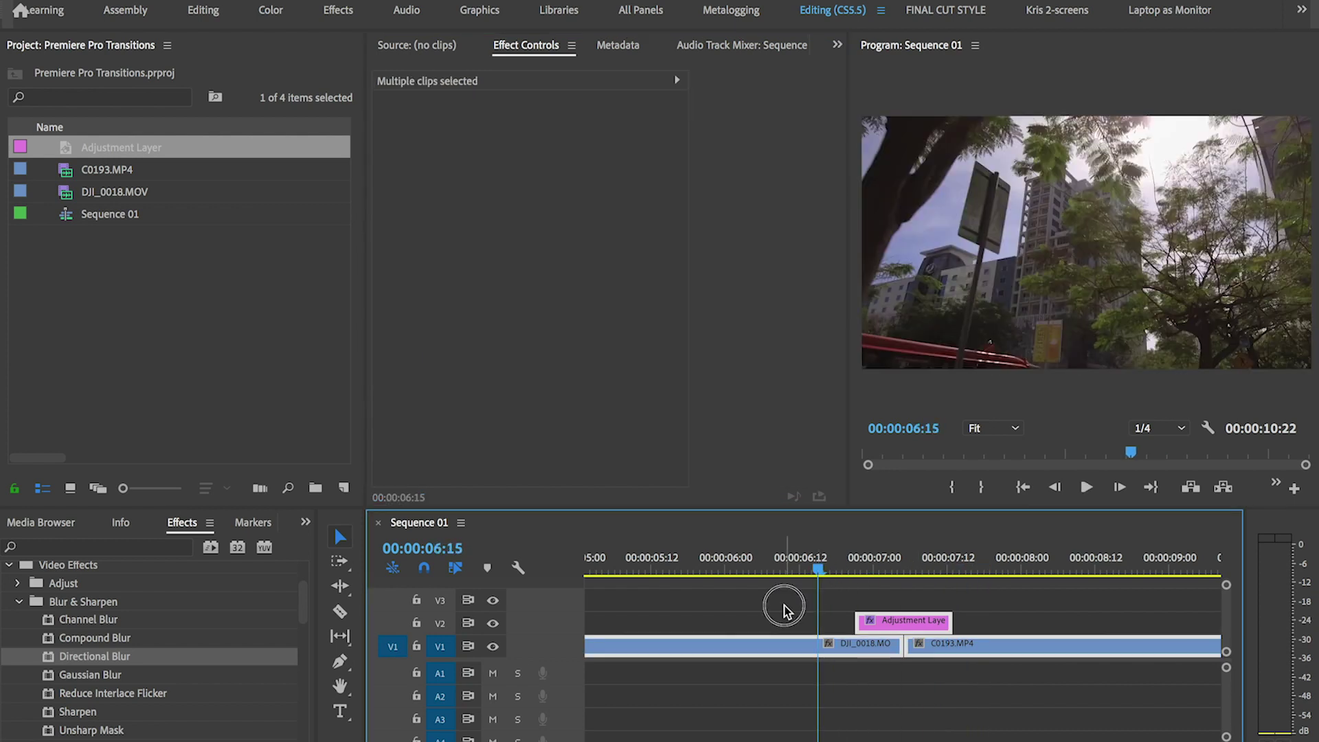
left_click(783, 606)
Mark In at 06:15 and Out at 07:18, then render In to Out.
key("i")
left_click(984, 567)
key("o")
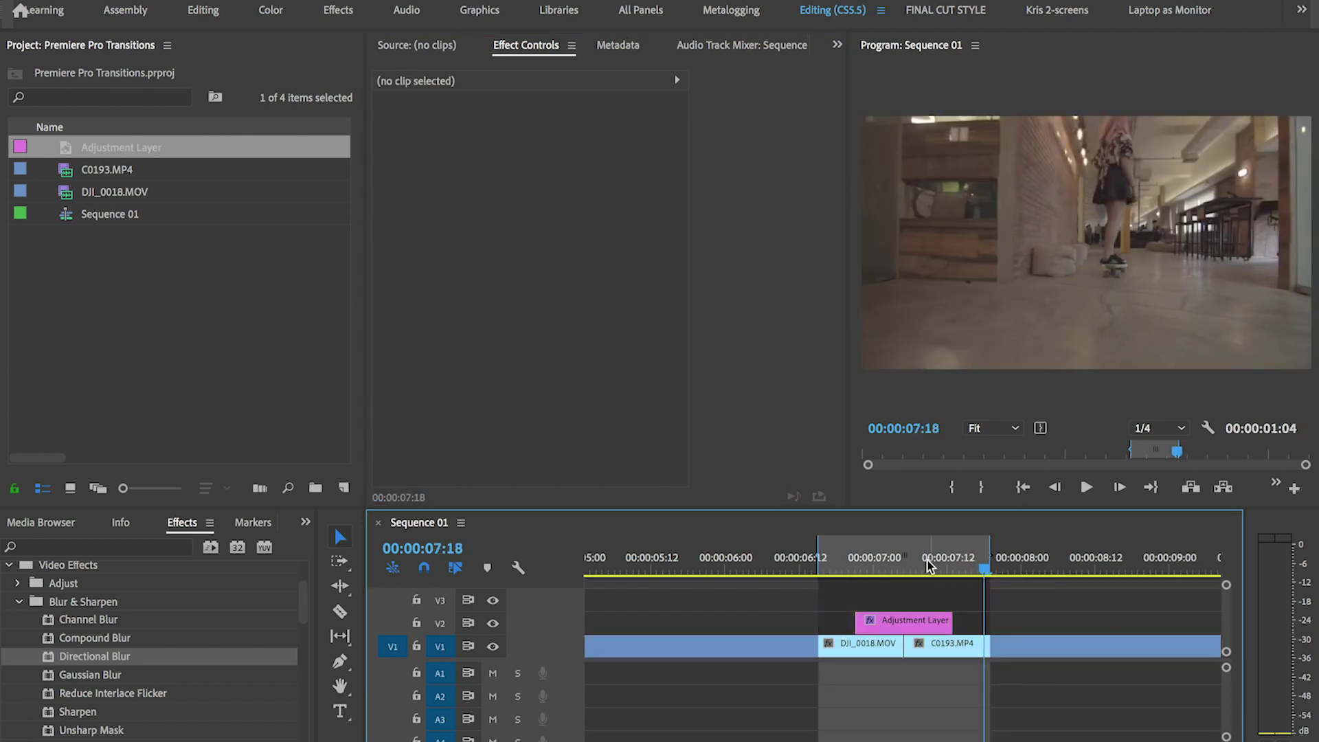
left_click(292, 0)
left_click(331, 36)
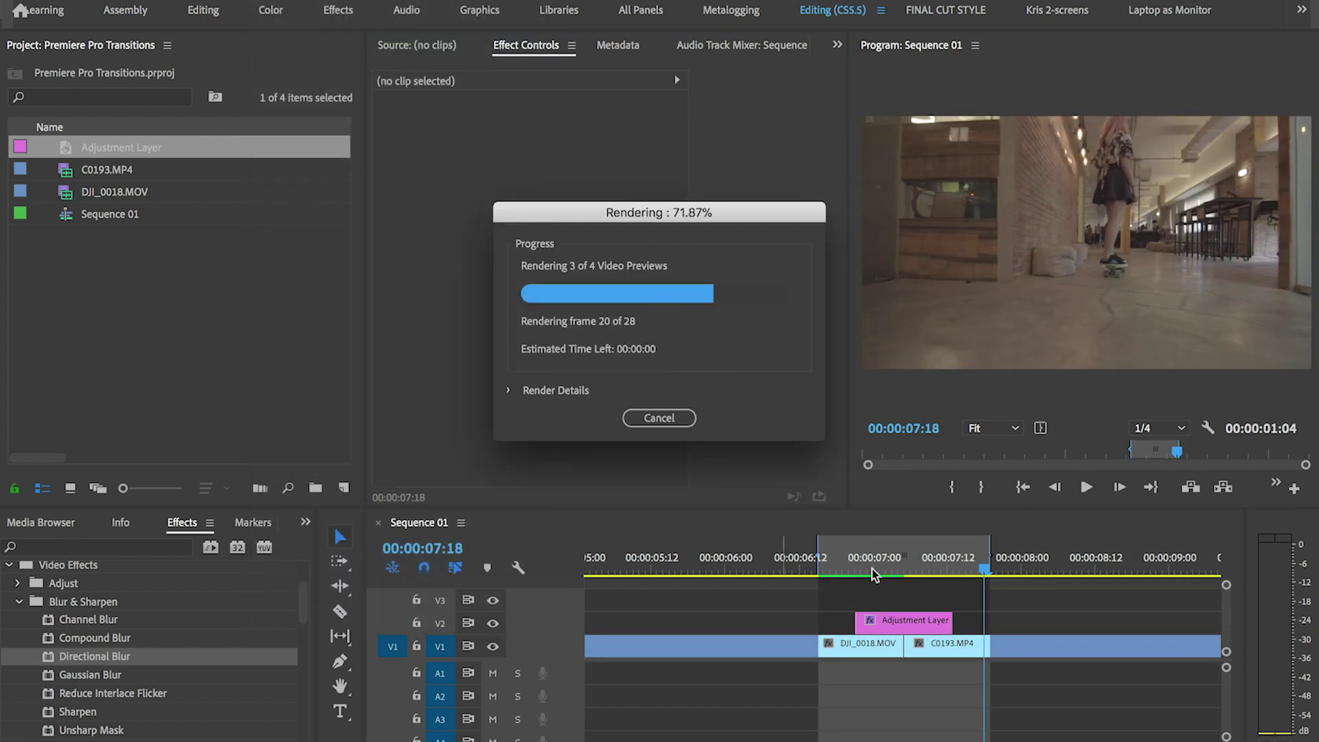
left_click(819, 574)
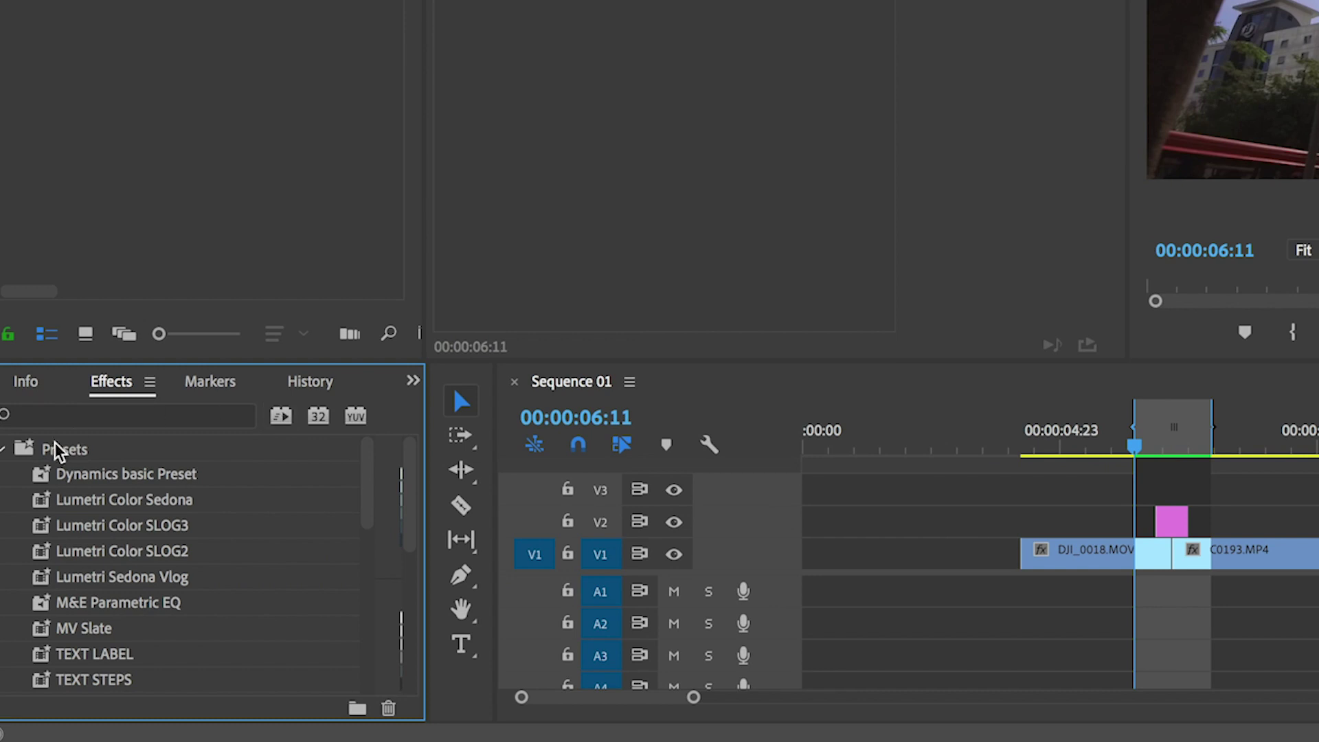
Import KV Horizontal Roll.prfpset into the Effects panel's Presets folder.
left_click(50, 569)
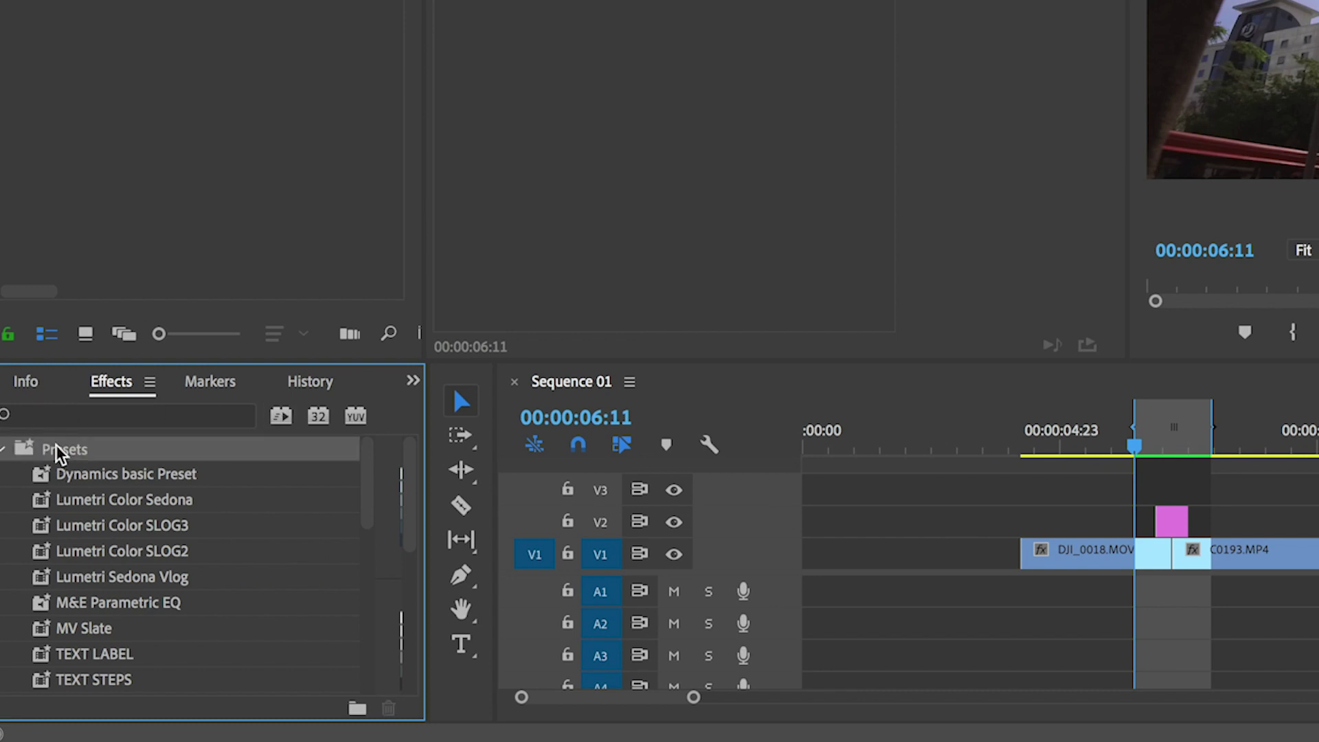
right_click(59, 452)
left_click(193, 534)
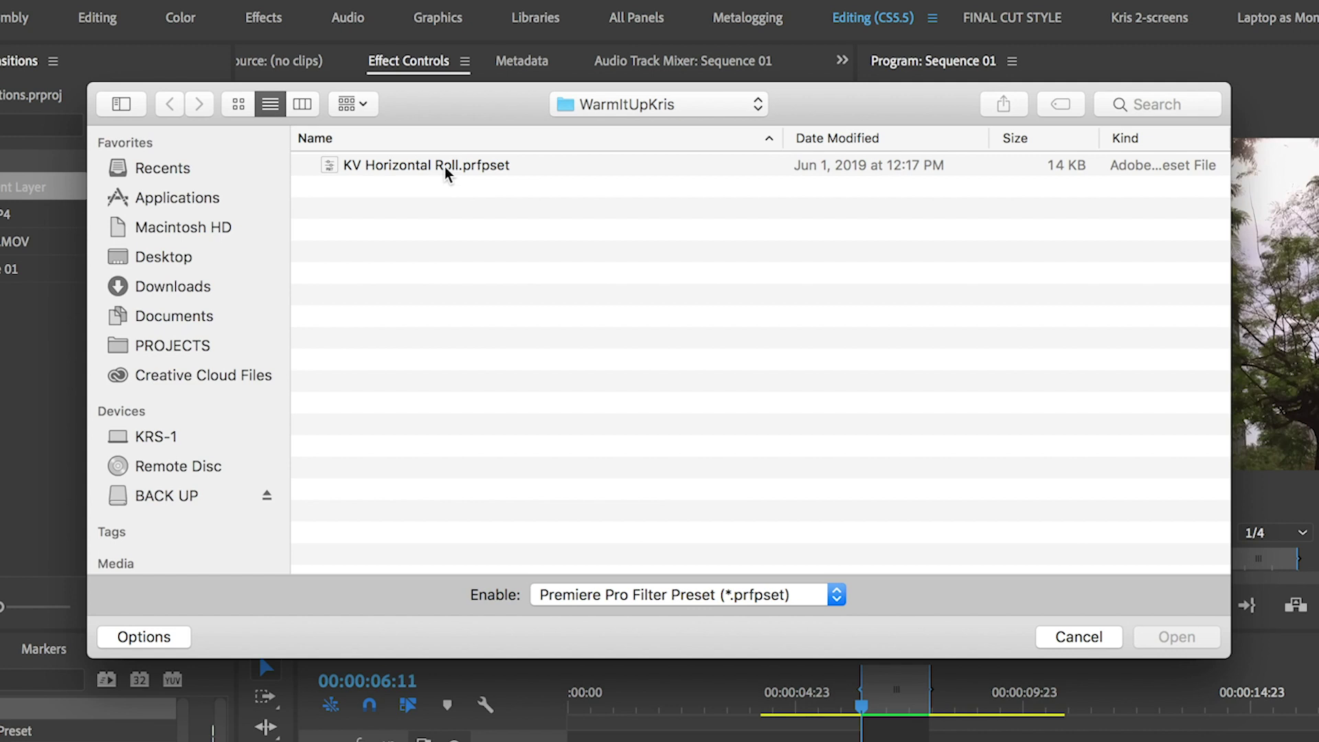
double_click(444, 167)
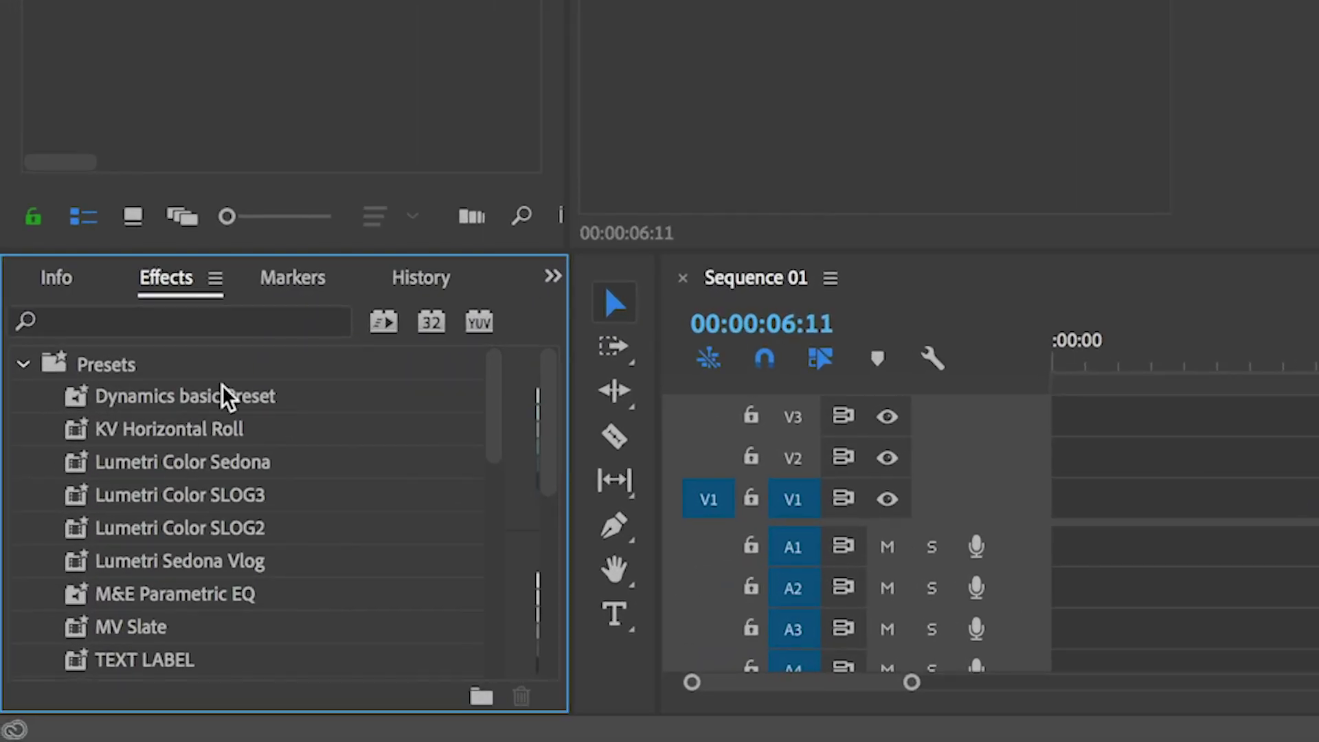